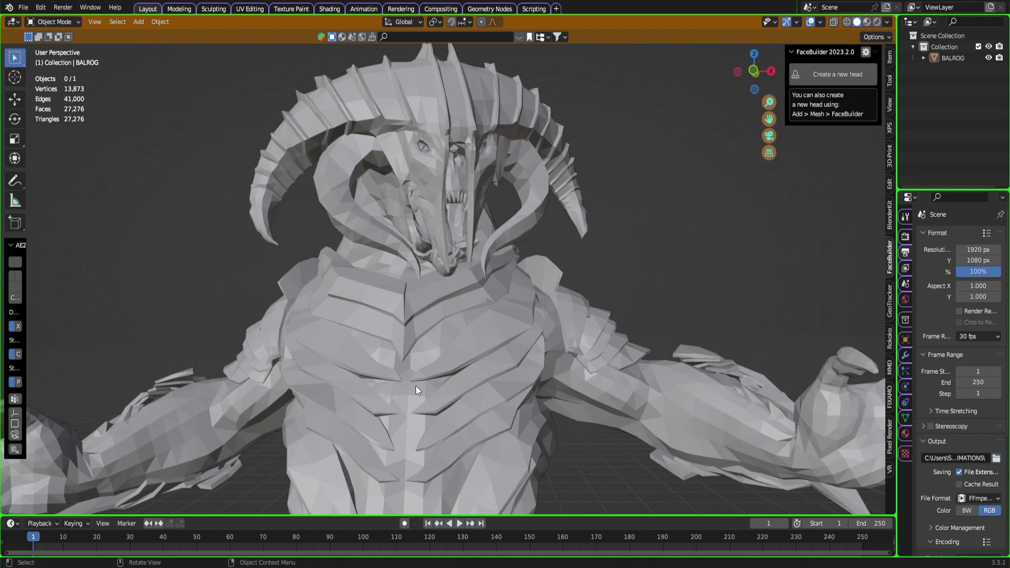
Orbit to re-angle the Balrog's head and select the BALROG mesh
middle_click_drag(404, 336, 433, 311)
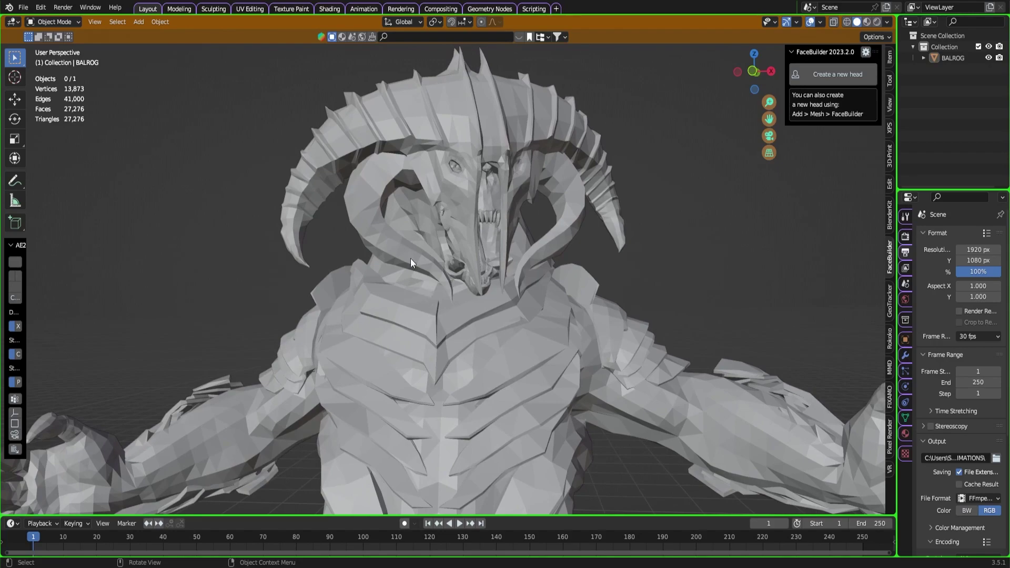
left_click(378, 153)
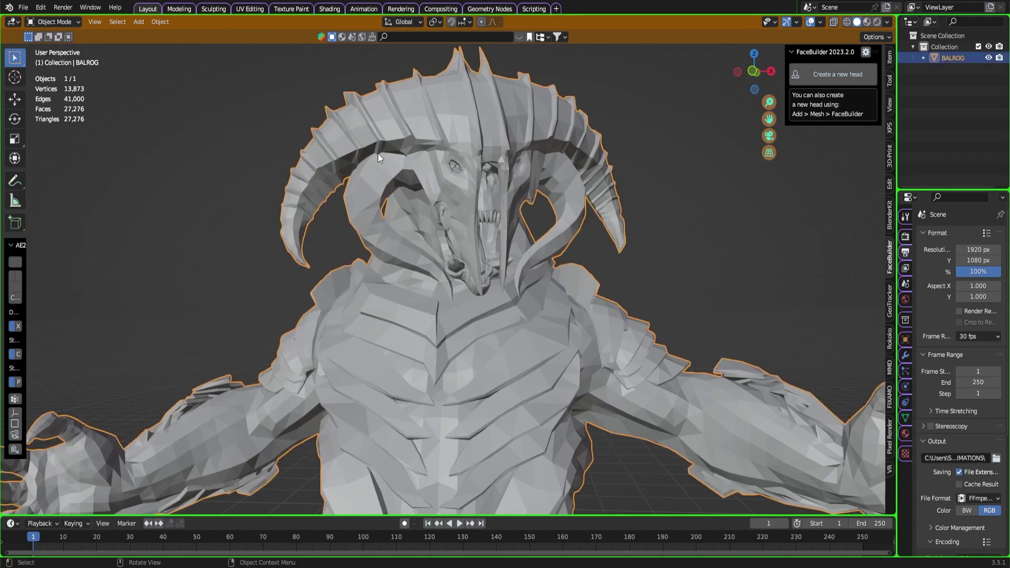
Switch the Balrog to Edit Mode and zoom into the dense triangle wireframe of the head and horns
left_click(58, 24)
left_click(57, 47)
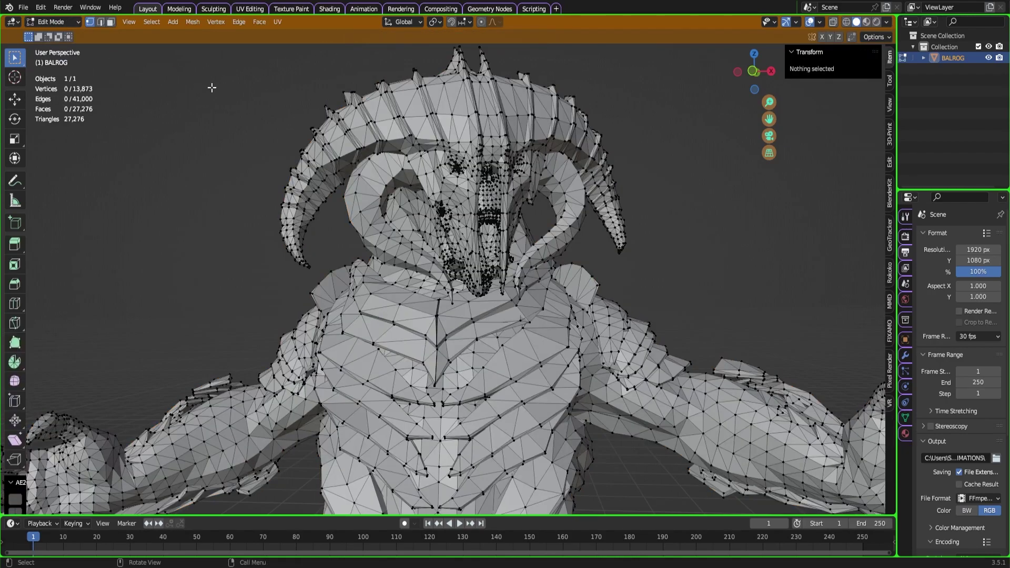
scroll(336, 127, "up", 3)
middle_click_drag(407, 125, 390, 185, "shift")
scroll(390, 185, "up", 5)
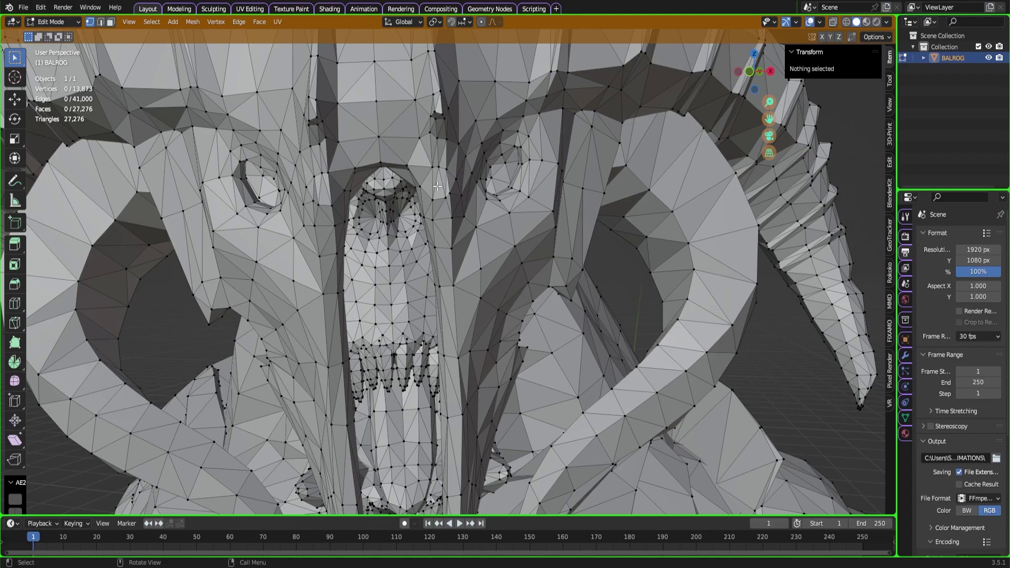
scroll(409, 194, "up", 5)
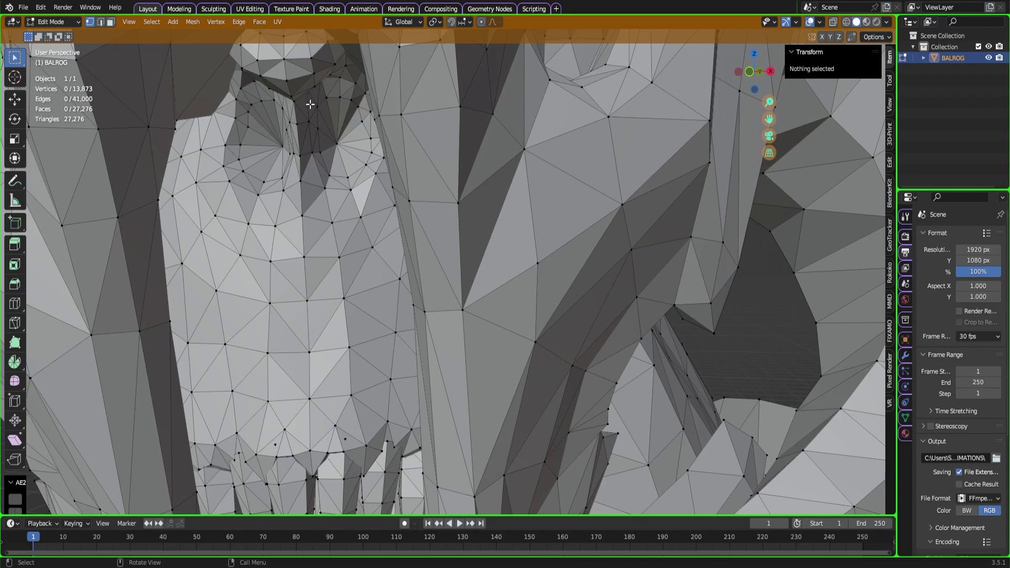
scroll(339, 120, "down", 4)
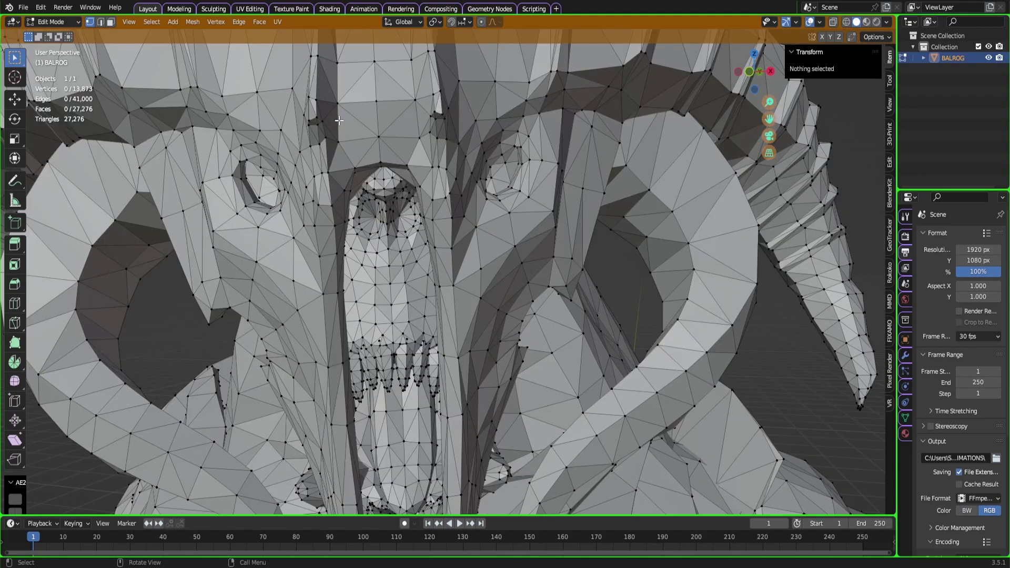
scroll(338, 121, "down", 3)
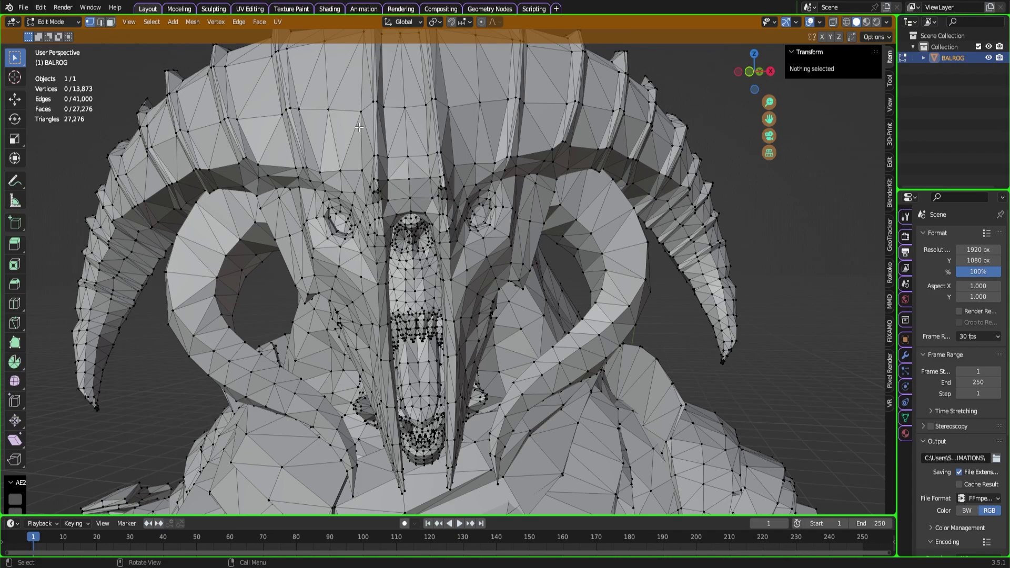
Switch the Balrog back to Object Mode and zoom in on the head
left_click(57, 23)
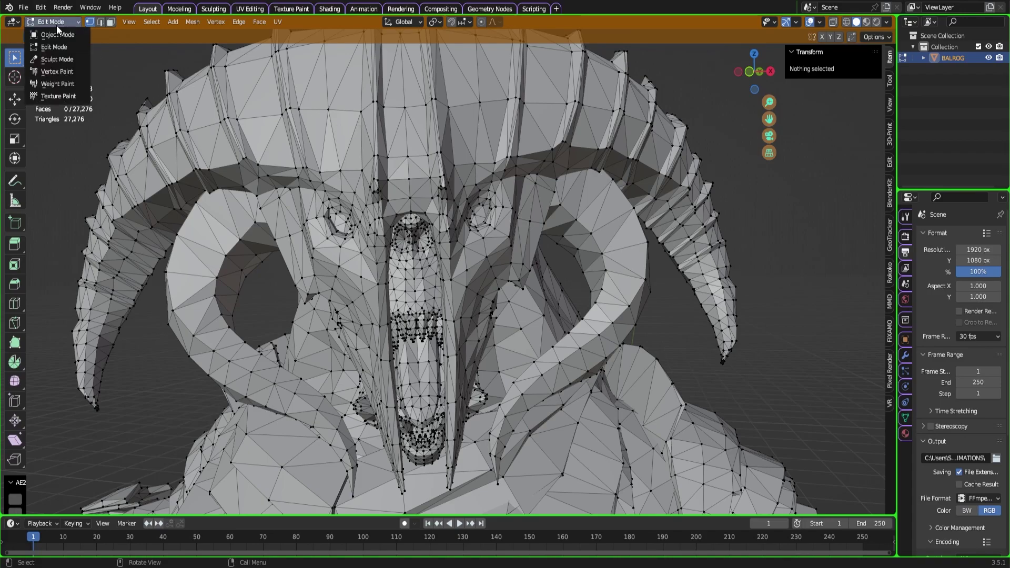
left_click(59, 34)
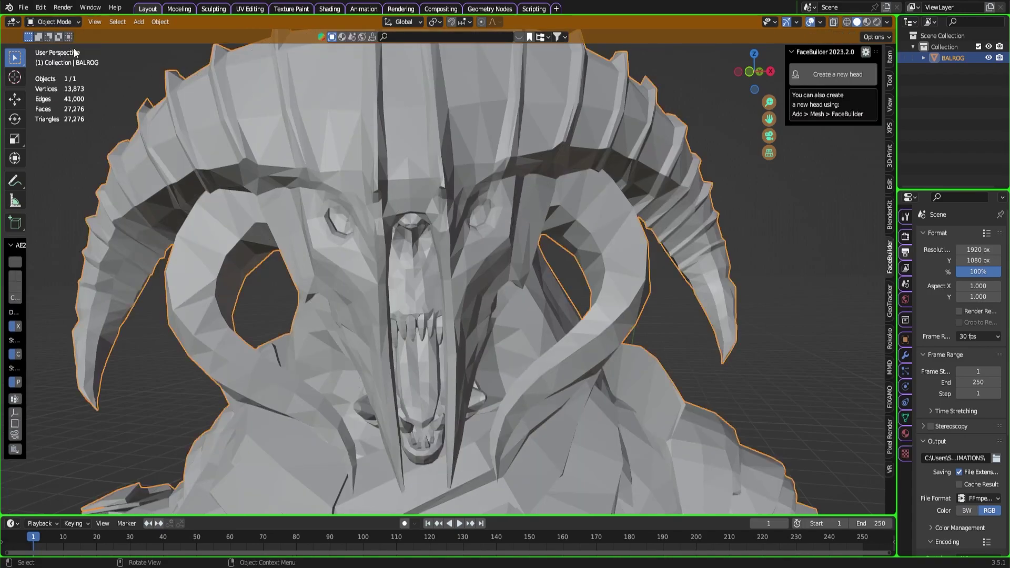
scroll(226, 172, "up", 2)
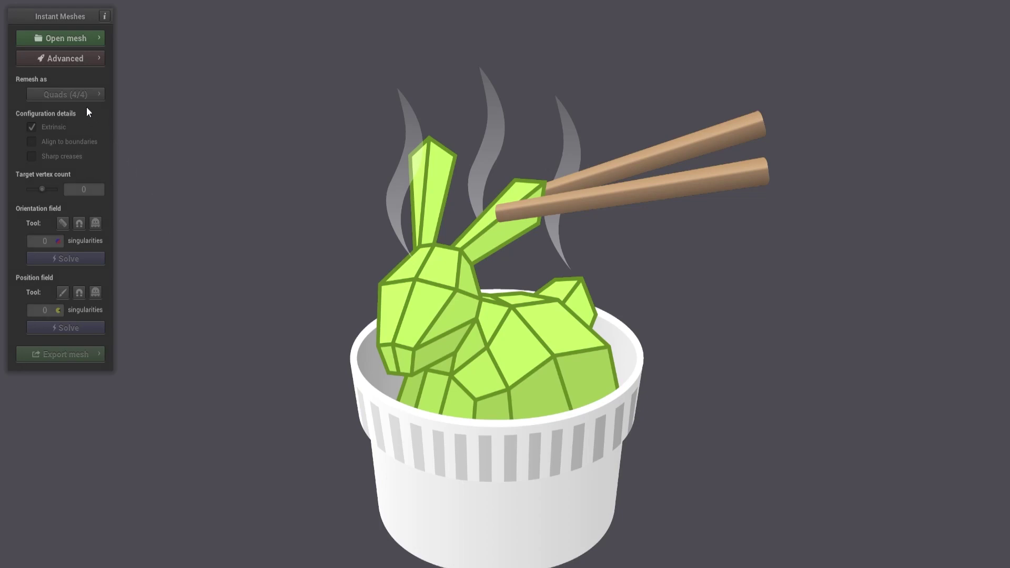
Begin loading the Balrog mesh file with Open mesh
left_click(61, 43)
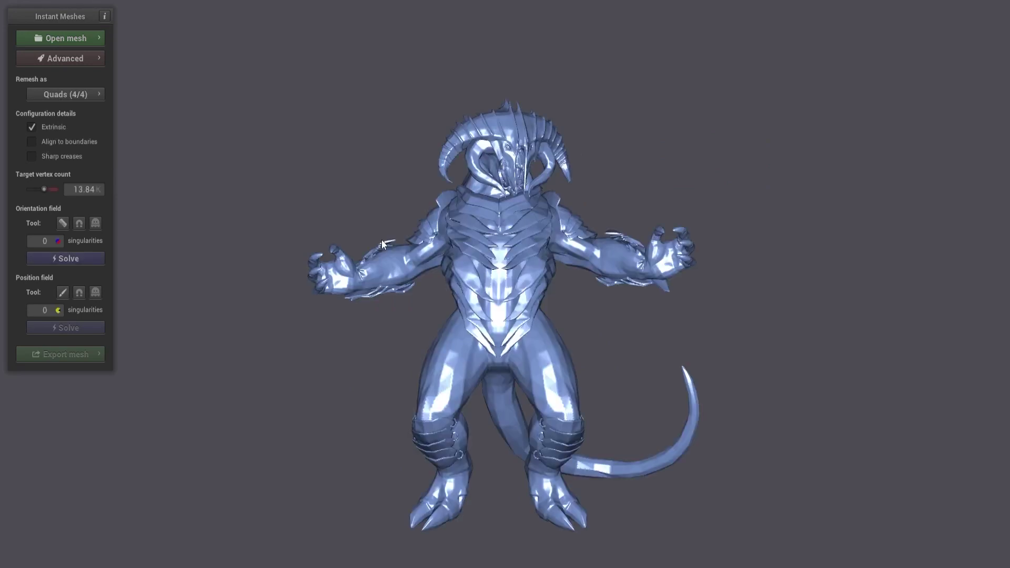
scroll(528, 306, "up", 5)
left_click_drag(528, 307, 580, 304)
scroll(580, 304, "down", 2)
scroll(560, 370, "up", 4)
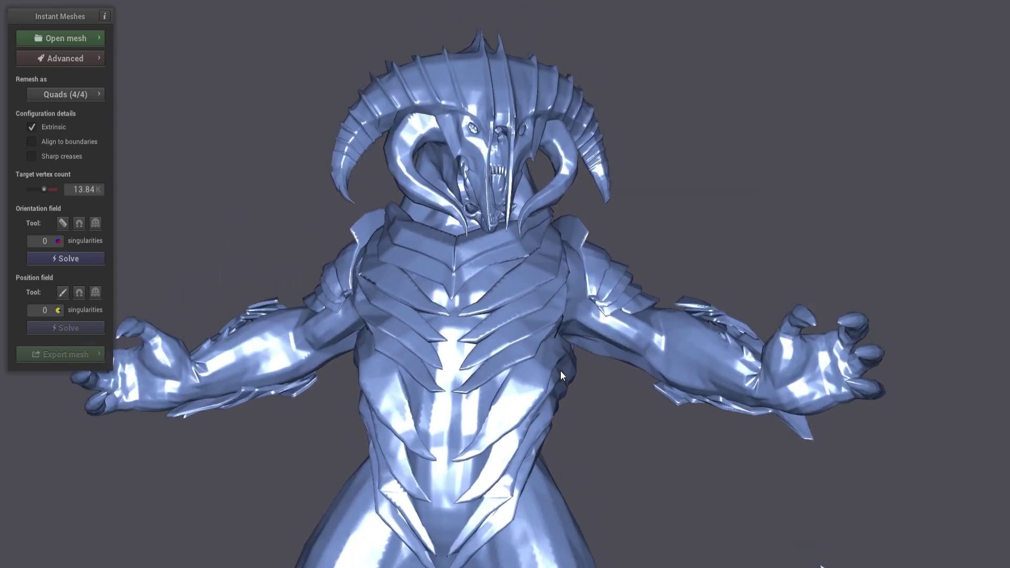
right_click_drag(561, 371, 610, 387)
left_click_drag(591, 388, 606, 368)
left_click_drag(696, 402, 533, 283)
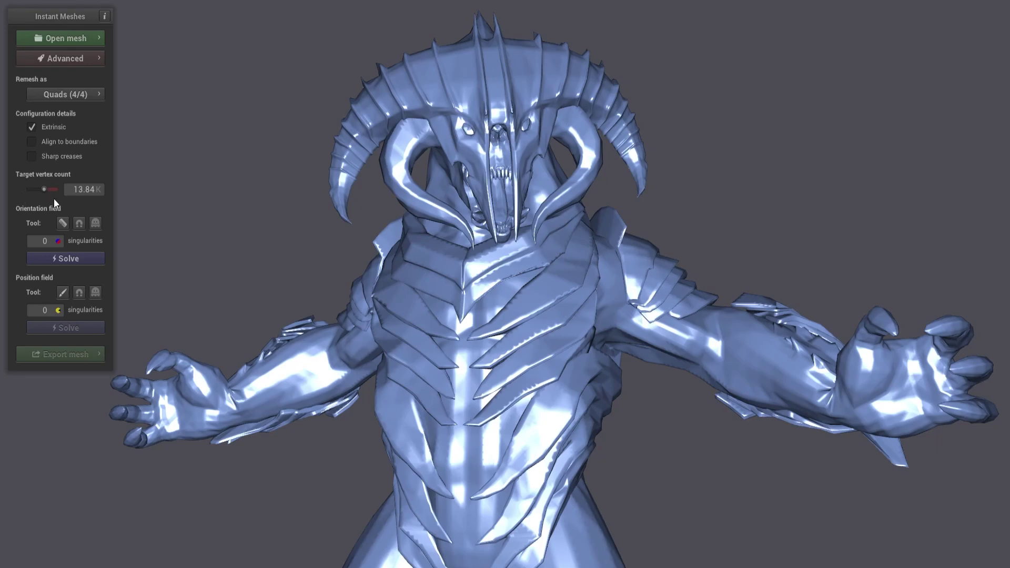
Solve the orientation field (1856 singularities) and orbit around the Balrog to check the field lines
left_click(79, 259)
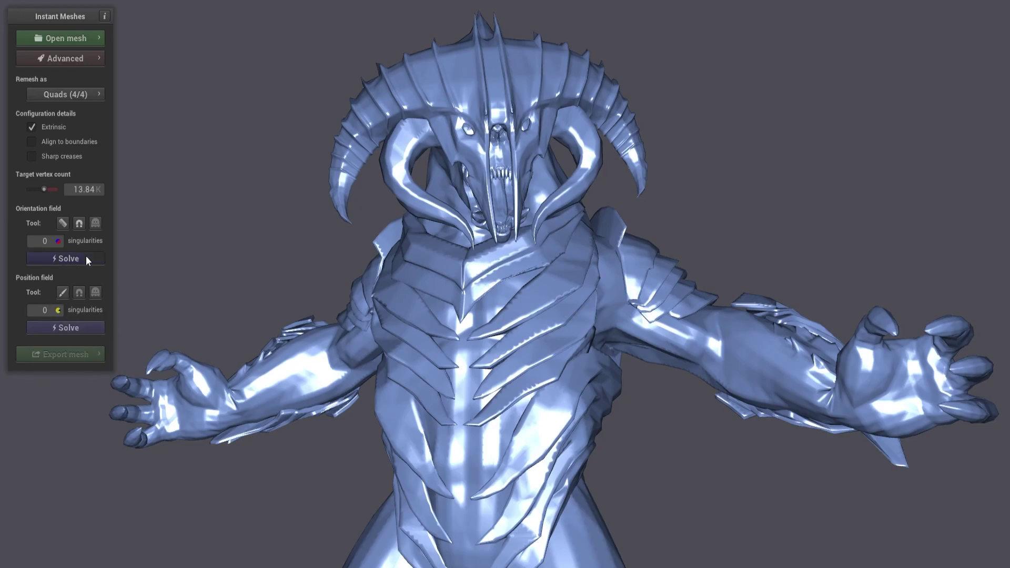
left_click_drag(327, 276, 459, 295)
scroll(459, 296, "up", 5)
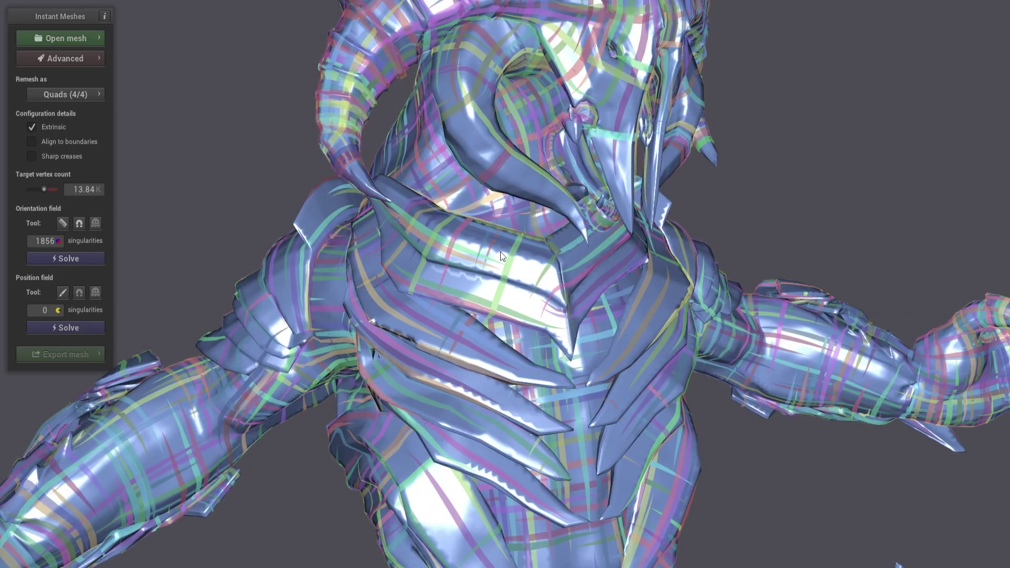
left_click_drag(572, 334, 435, 296)
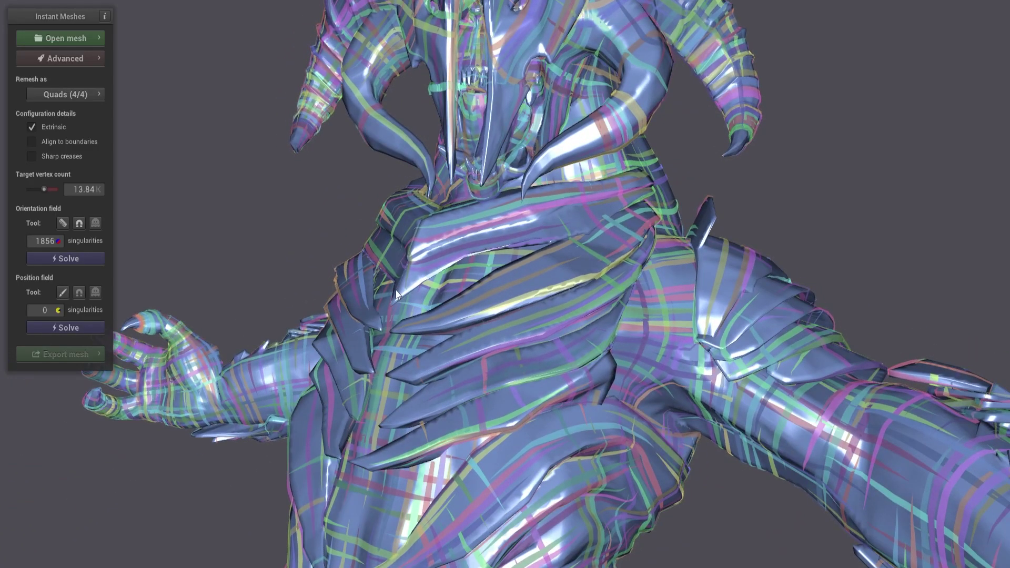
left_click_drag(365, 304, 465, 356)
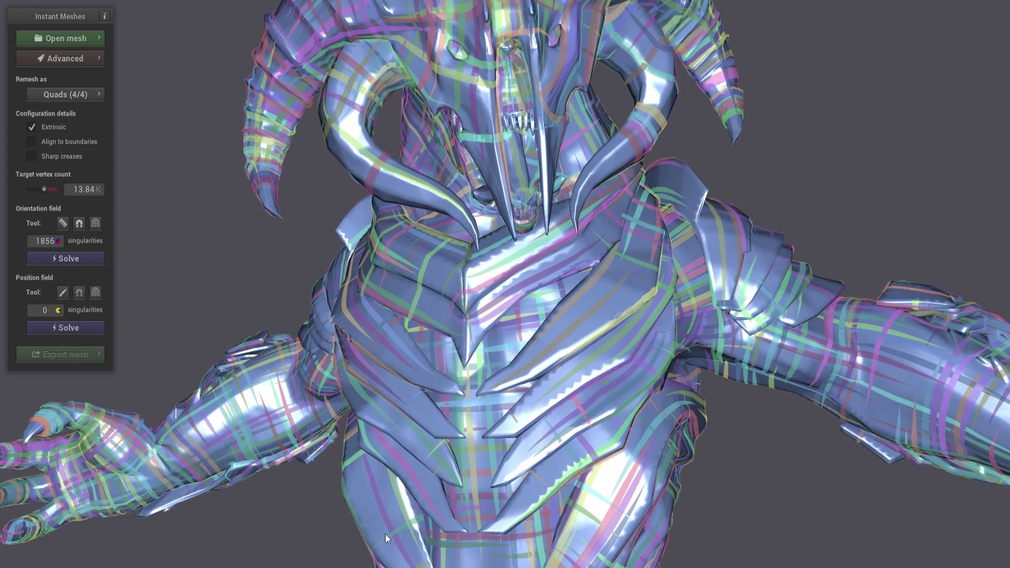
left_click_drag(377, 385, 112, 294)
Solve the position field and view the torso and arm from the side
left_click(87, 327)
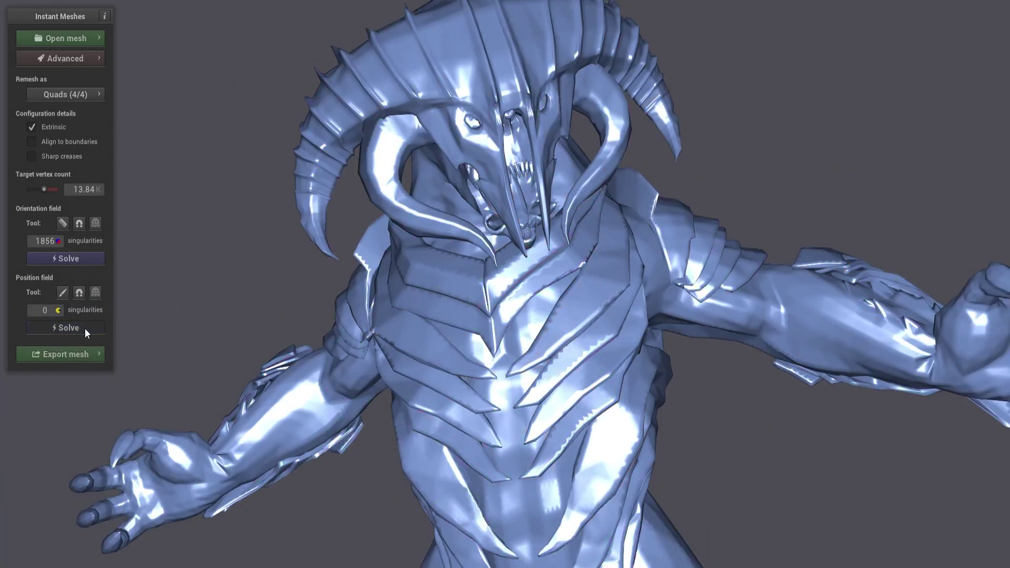
left_click_drag(219, 343, 136, 353)
scroll(316, 279, "down", 3)
Extract the quad remesh at 13.84K target vertices and zoom to inspect it
left_click(64, 357)
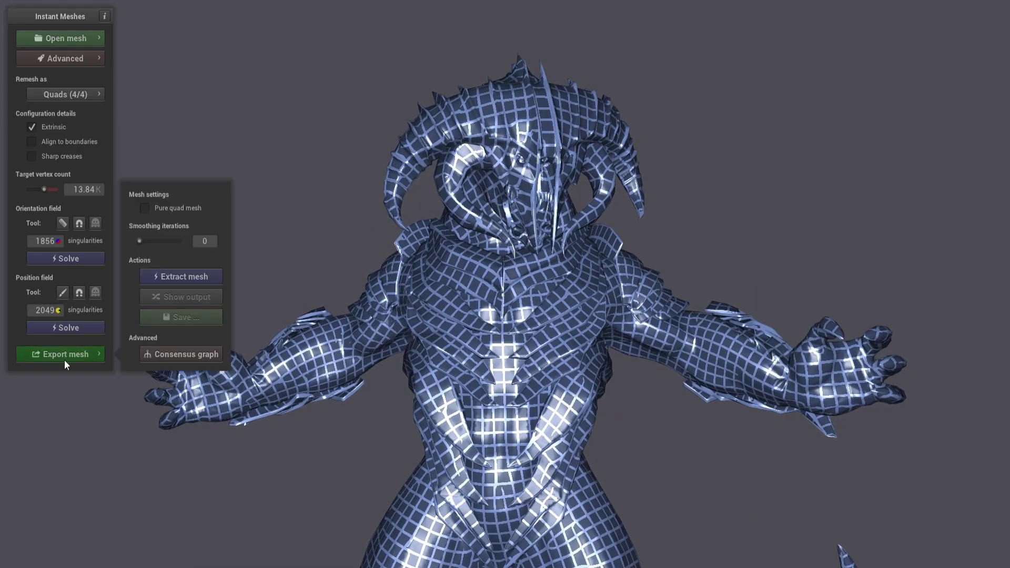
left_click(154, 277)
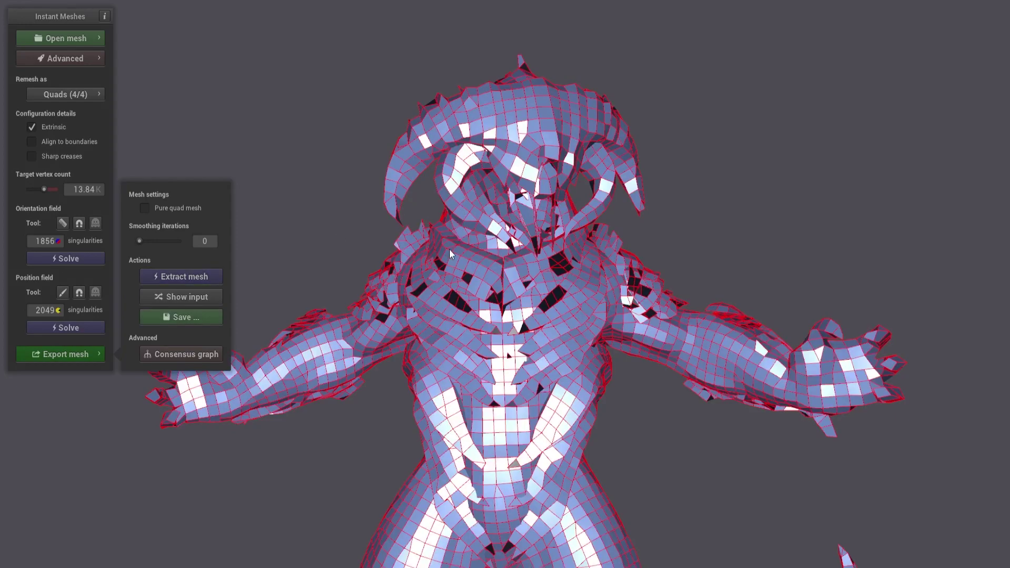
scroll(448, 252, "up", 10)
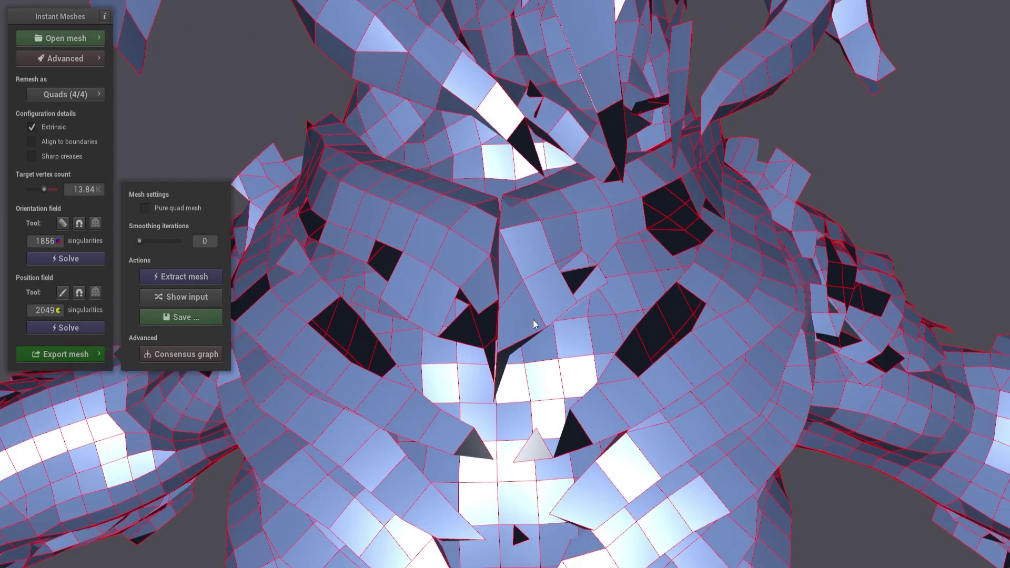
scroll(563, 319, "down", 5)
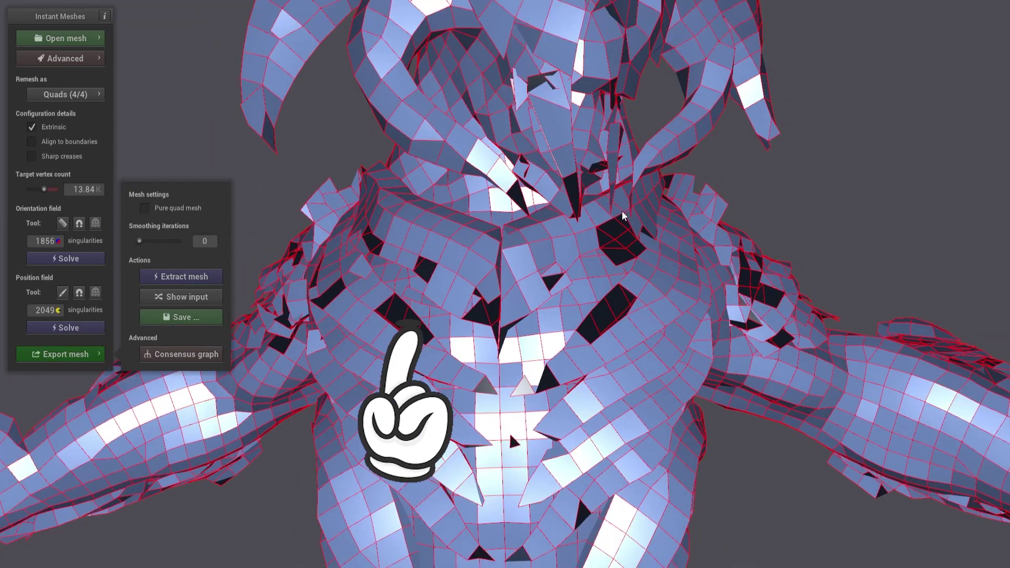
scroll(611, 229, "down", 5)
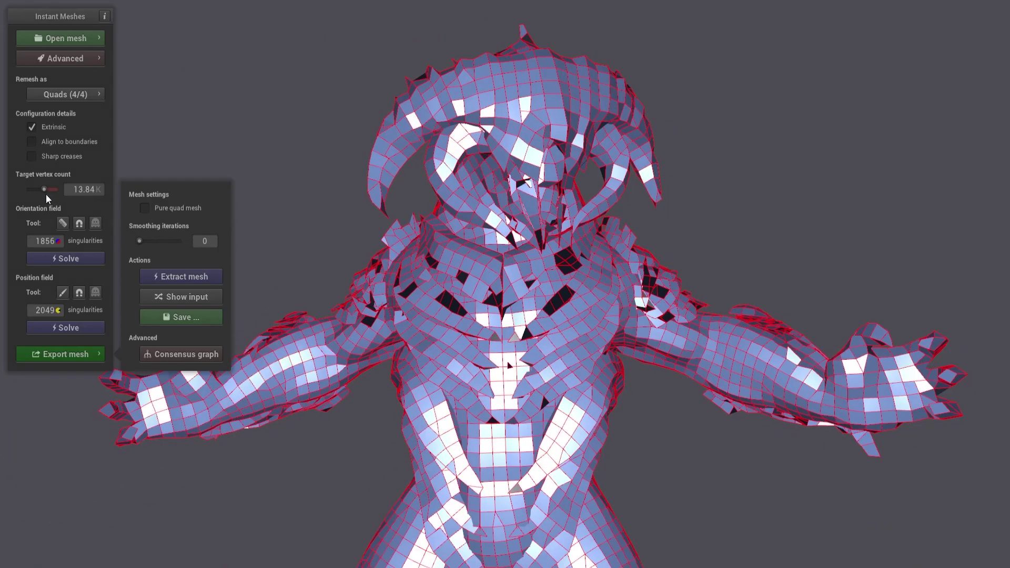
Raise the target vertex count slider to 80.82K
left_click_drag(46, 191, 52, 191)
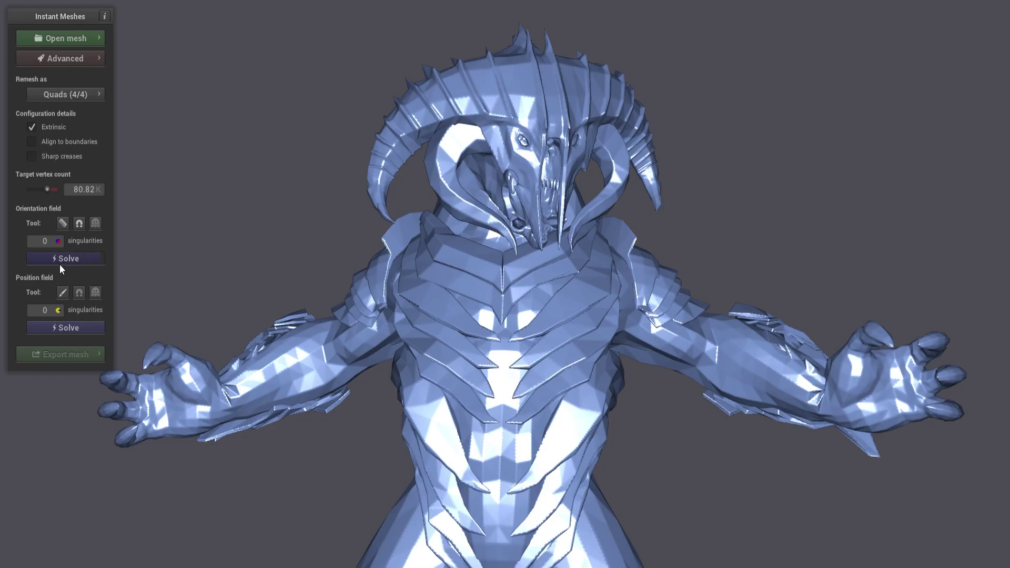
Inspect the new orientation field, then solve the position field at 80.82K for a denser quad grid
left_click_drag(327, 273, 449, 295)
scroll(449, 294, "up", 5)
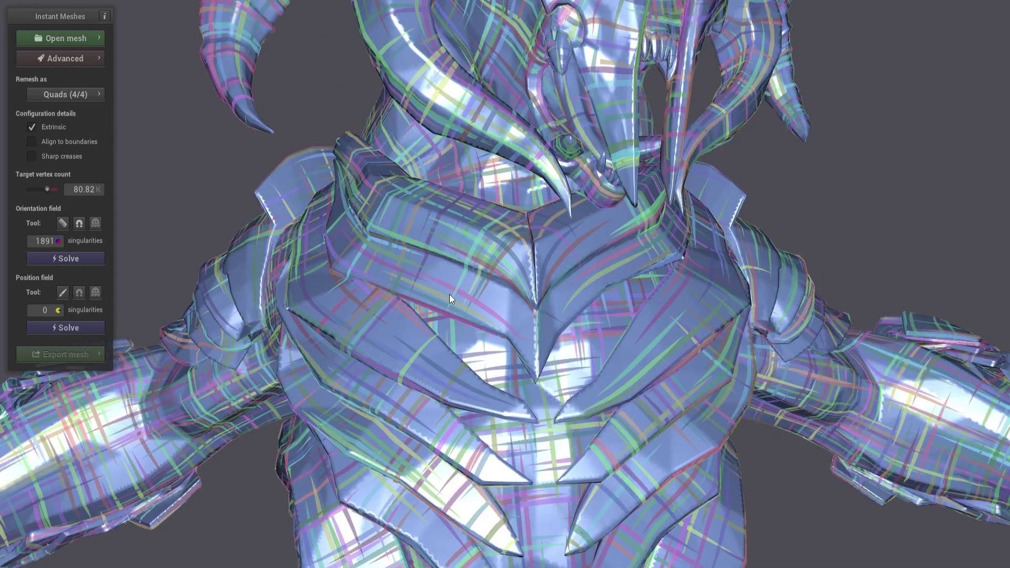
scroll(453, 289, "down", 5)
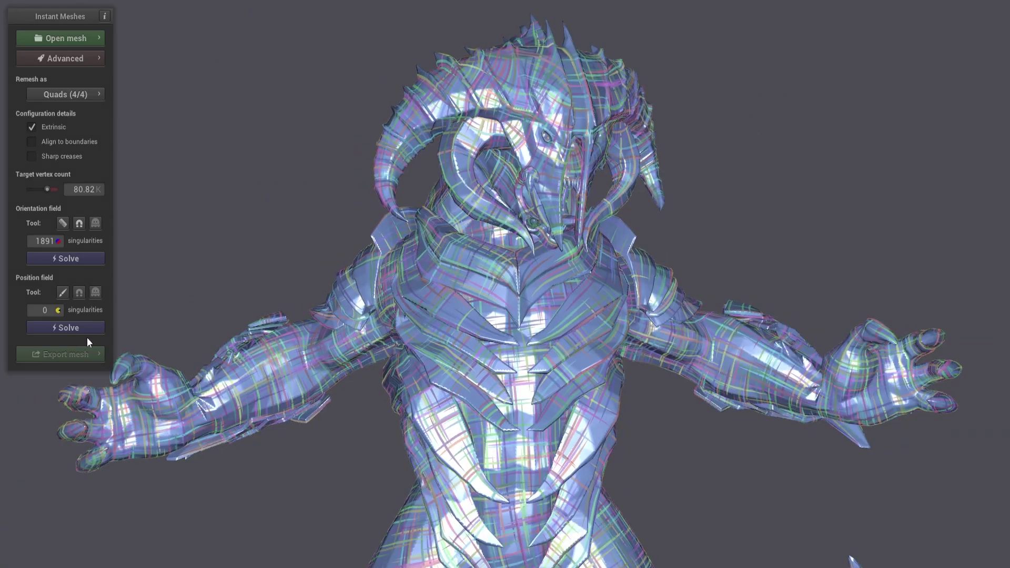
left_click(74, 330)
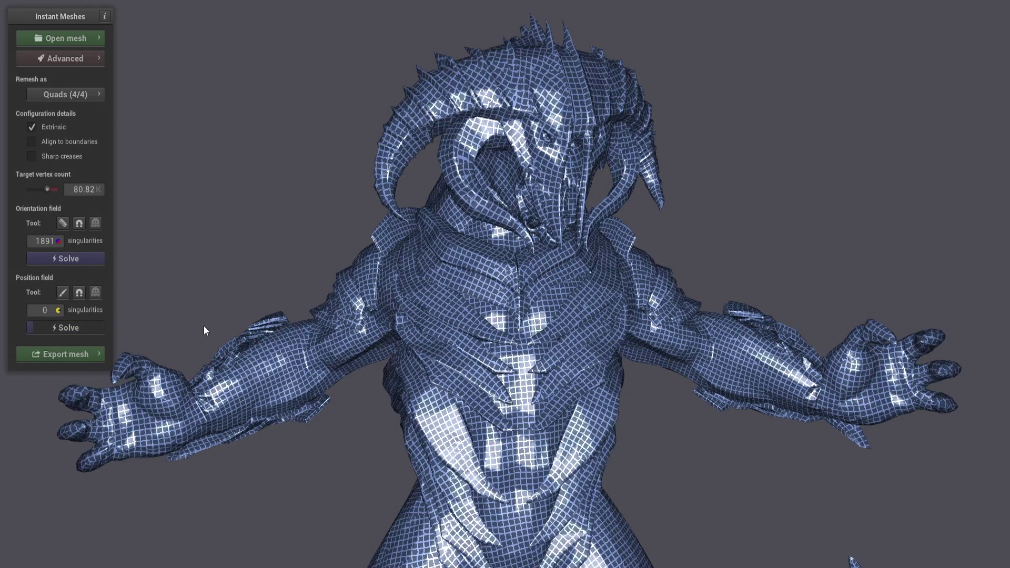
left_click_drag(315, 279, 209, 288)
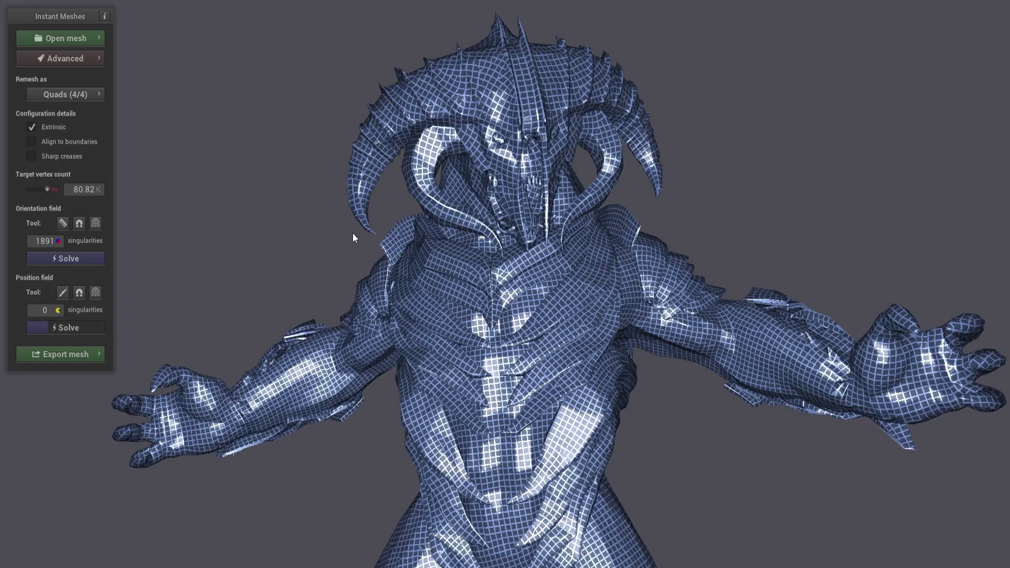
scroll(353, 234, "up", 3)
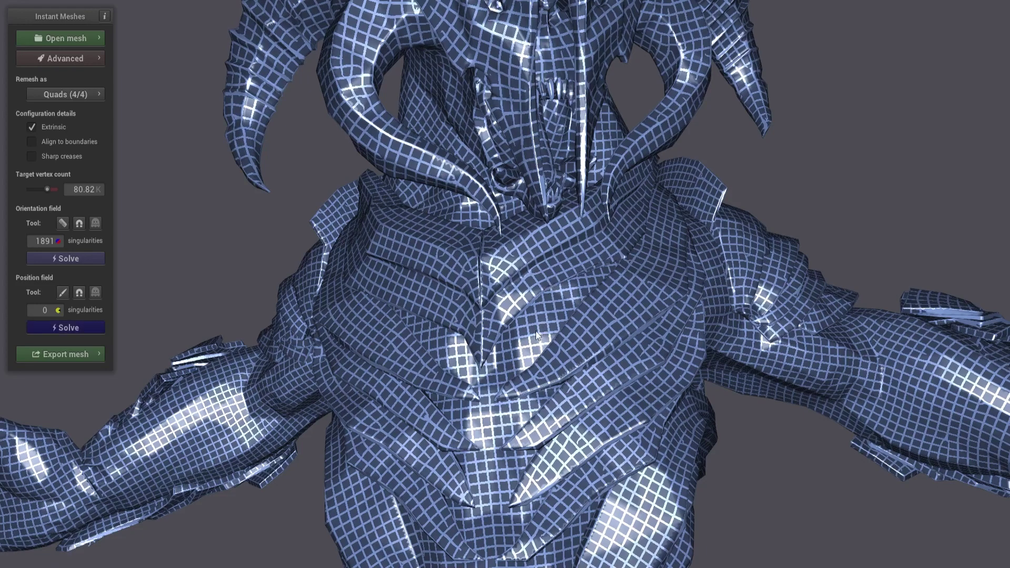
Set Remesh as to Triangles and solve both the orientation and position fields
left_click(75, 100)
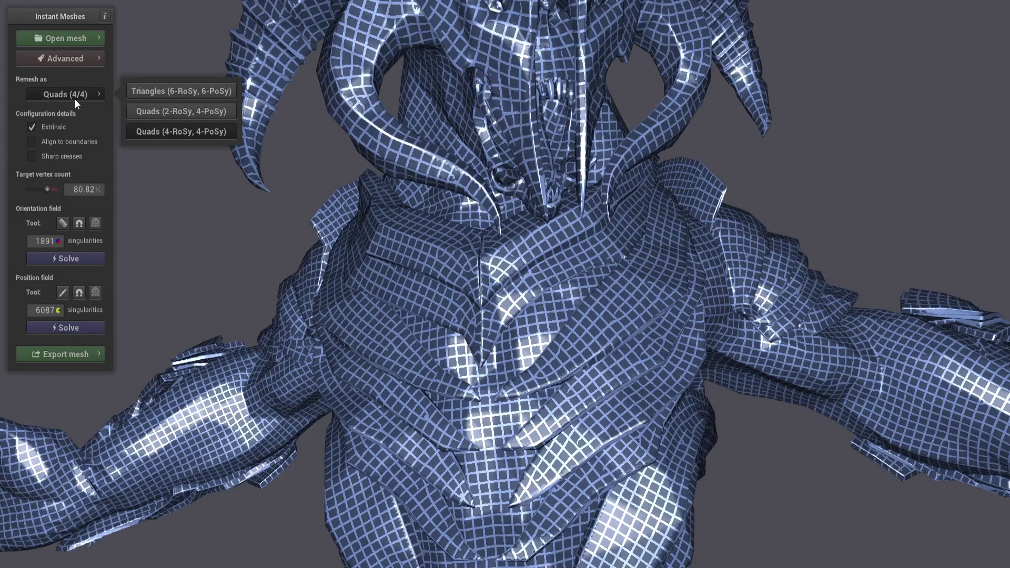
left_click(140, 99)
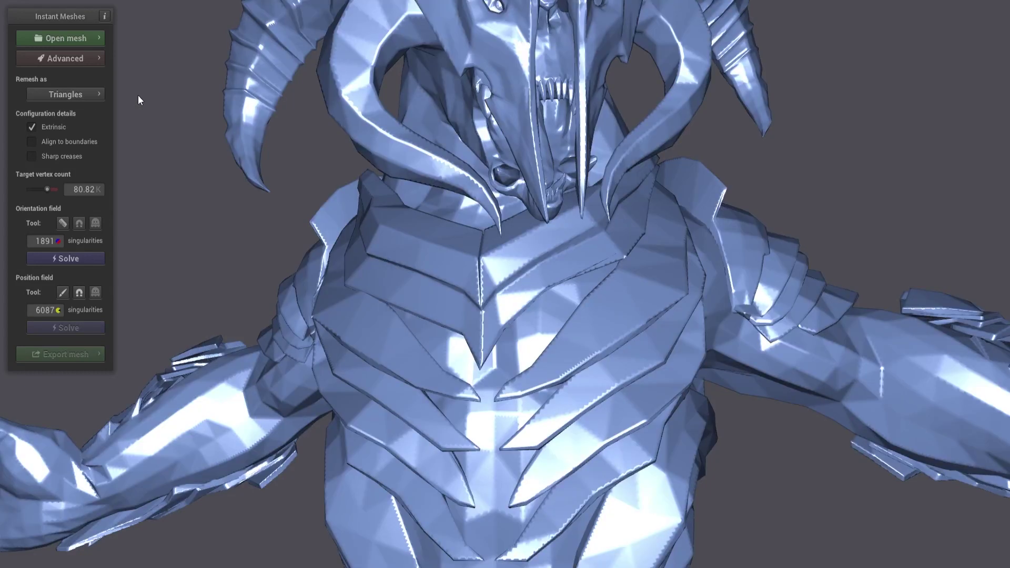
left_click(79, 257)
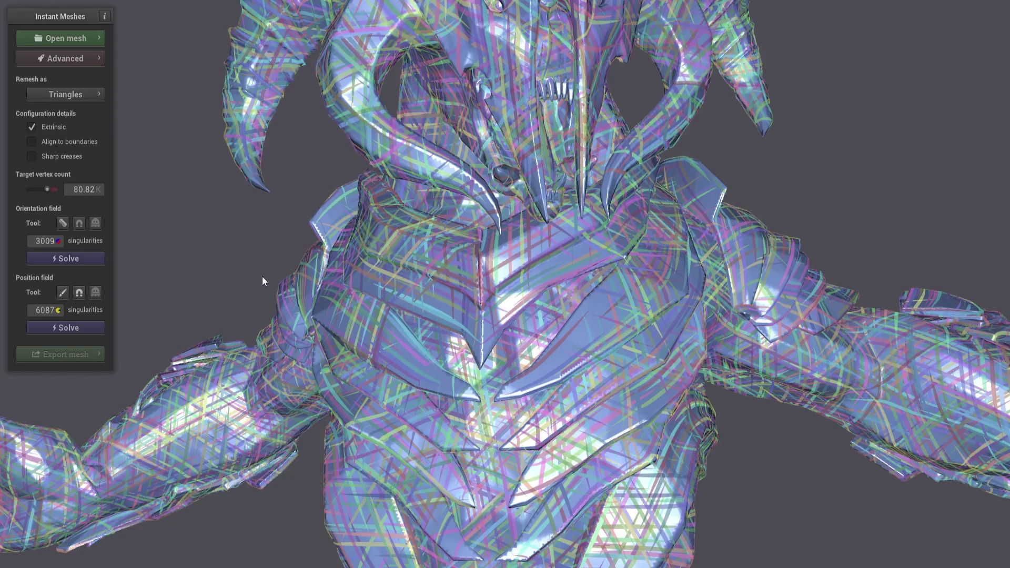
left_click(74, 329)
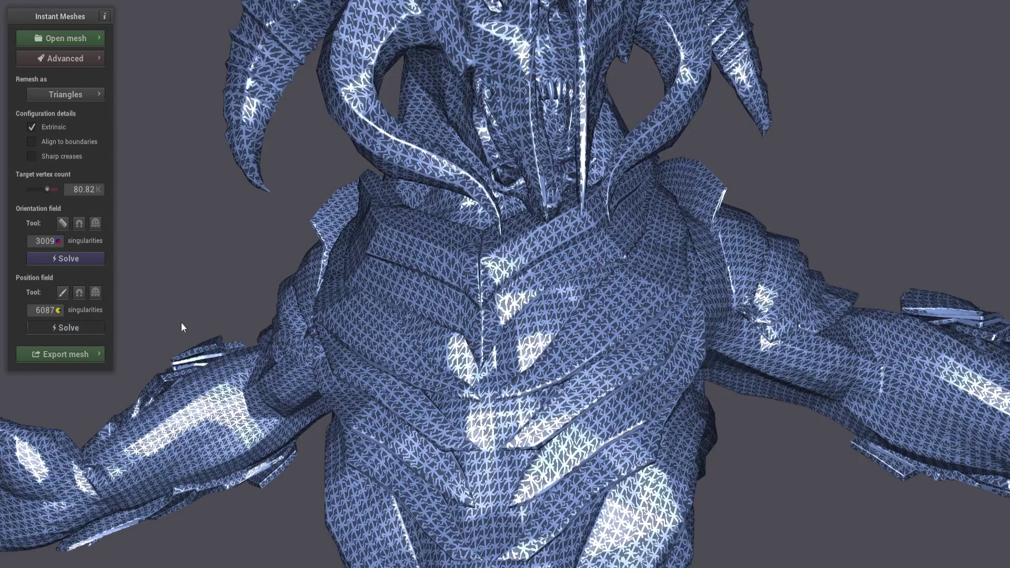
Orbit around the head and arms to inspect the triangle layout, then re-solve the position field
scroll(191, 327, "down", 3)
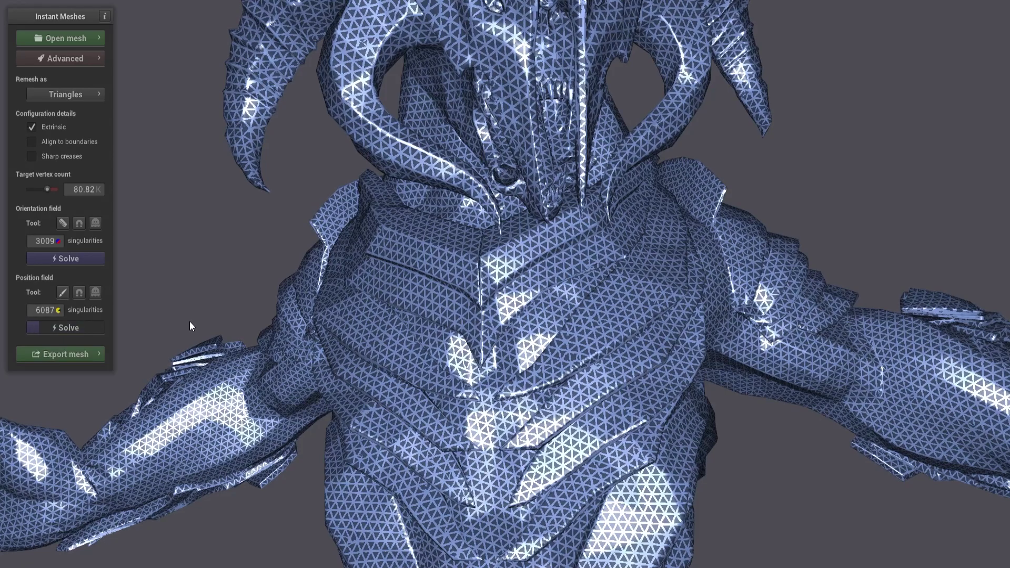
left_click_drag(191, 326, 378, 172)
left_click_drag(208, 218, 277, 219)
scroll(385, 248, "up", 3)
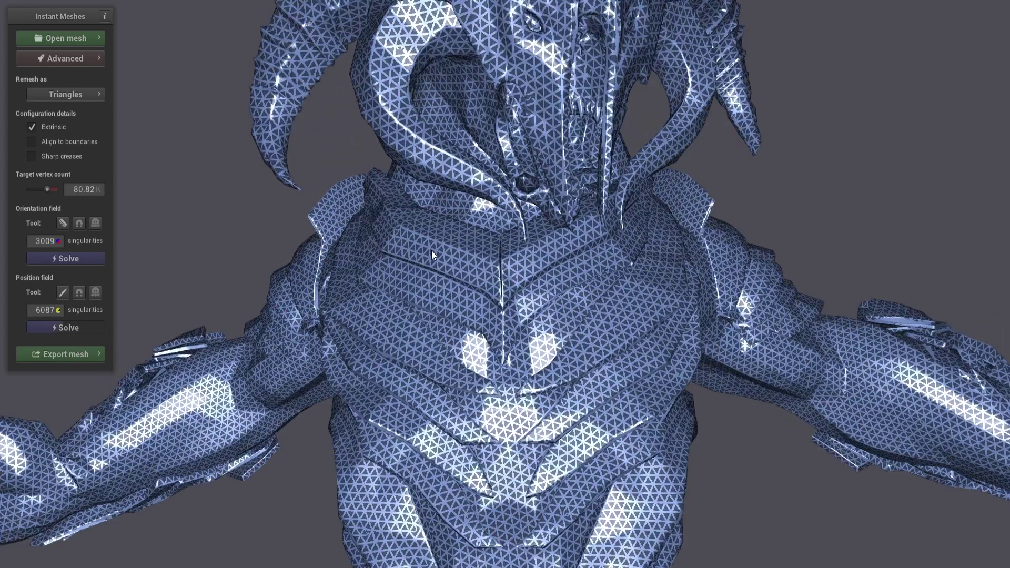
left_click_drag(478, 180, 458, 258)
scroll(434, 334, "up", 5)
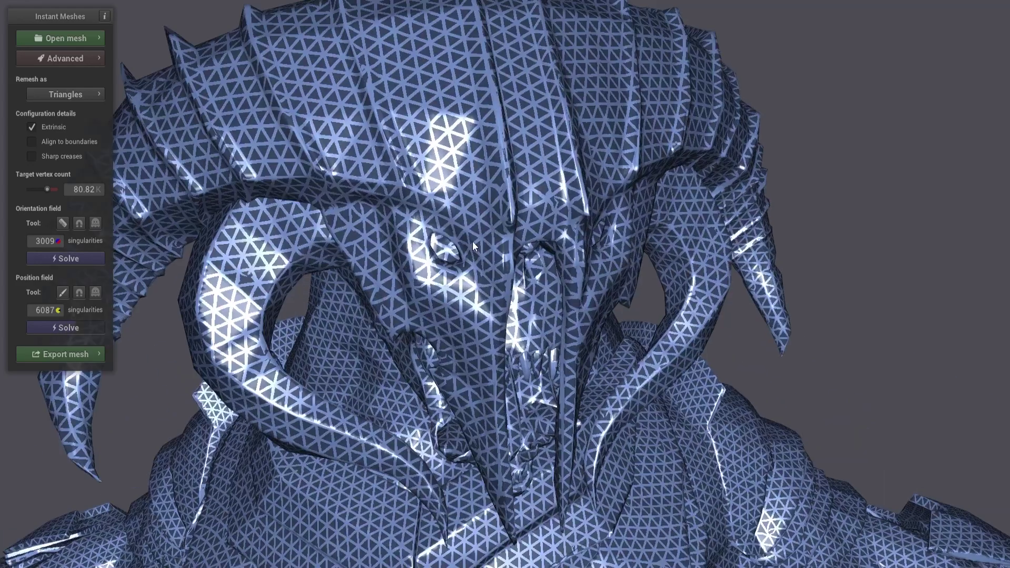
scroll(358, 295, "down", 5)
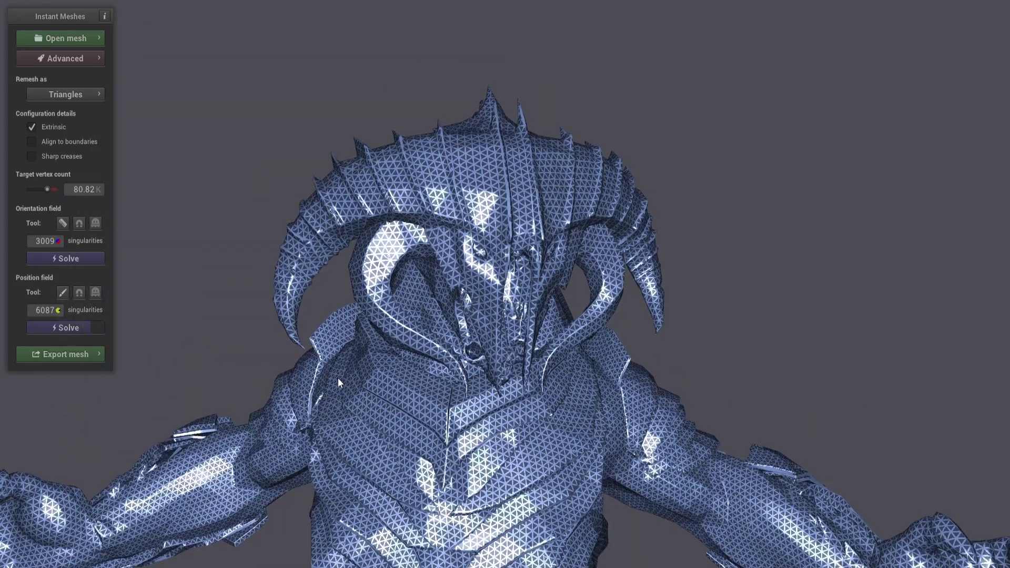
scroll(459, 232, "up", 3)
left_click_drag(459, 232, 373, 238)
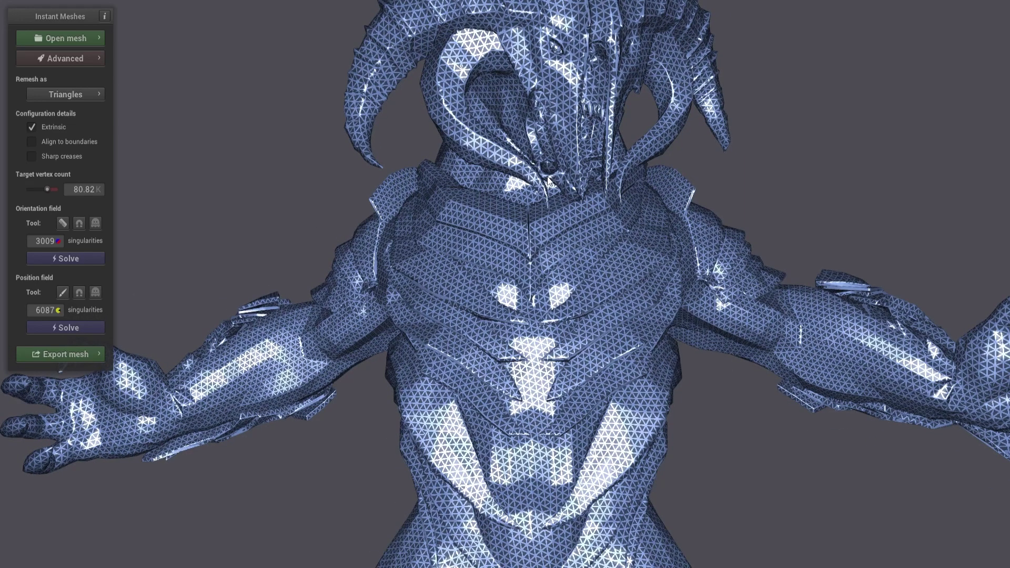
left_click(68, 327)
Extract the triangle mesh, check arm symmetry, and raise the target vertex count to 116.00K
left_click(50, 357)
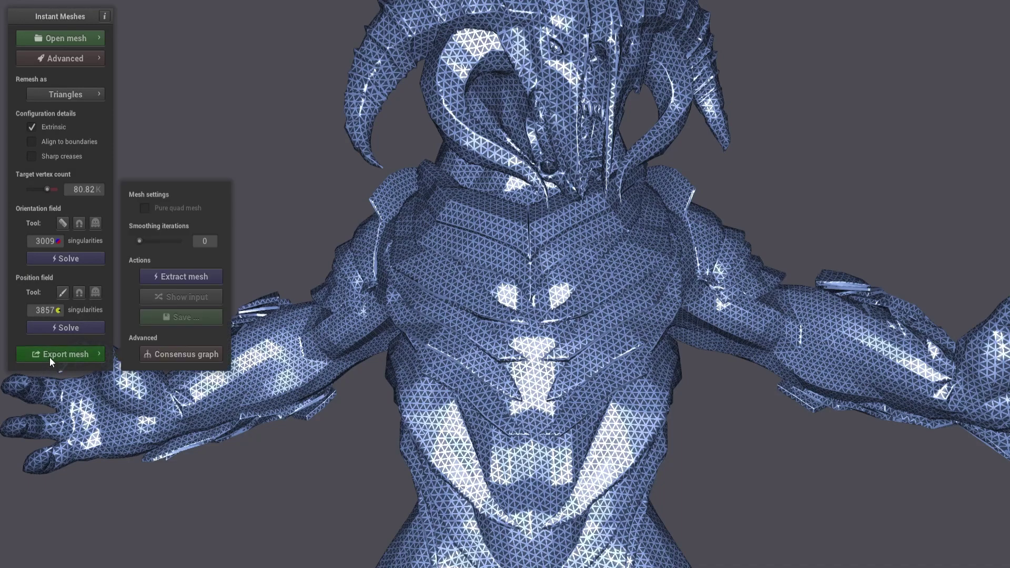
left_click(160, 274)
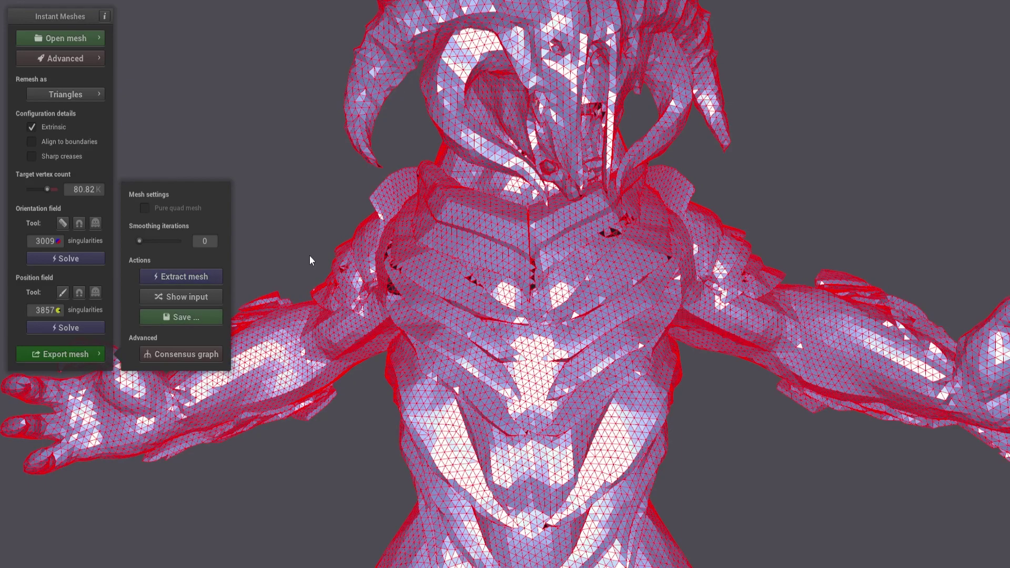
left_click_drag(310, 256, 374, 228)
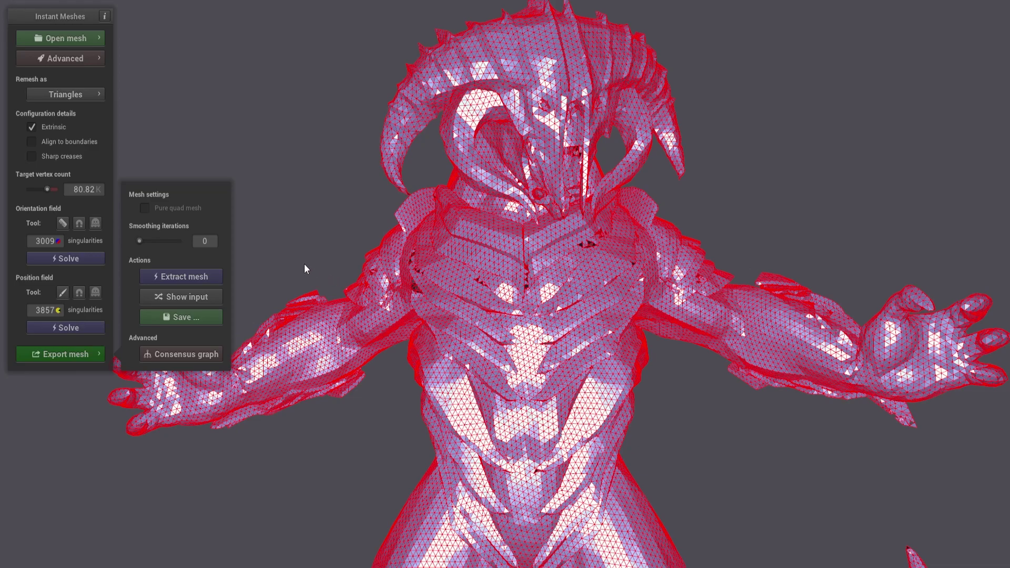
left_click(51, 190)
Set the target vertex count to 116.00K and re-solve the orientation and position fields
left_click_drag(50, 190, 48, 190)
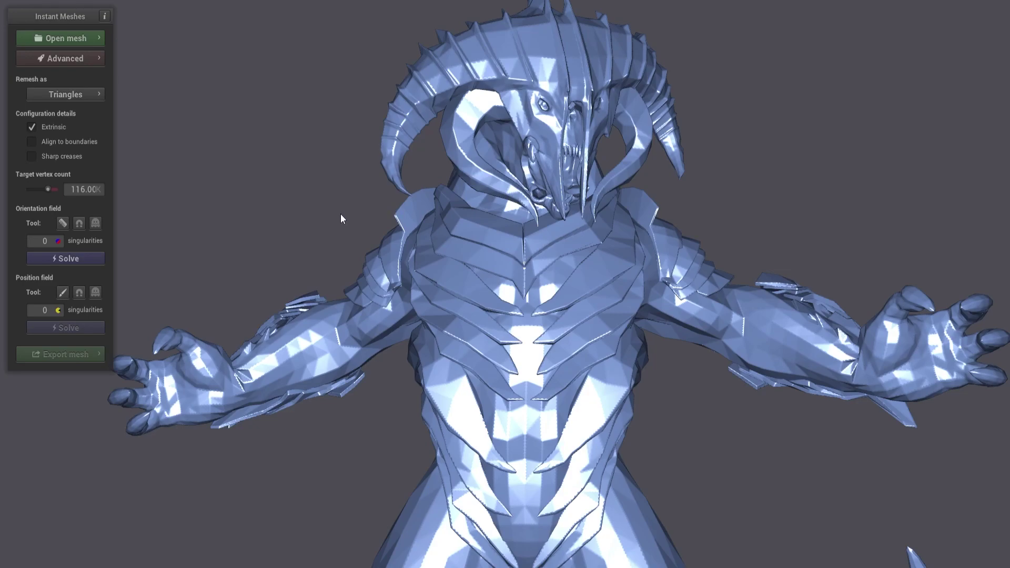
left_click(82, 258)
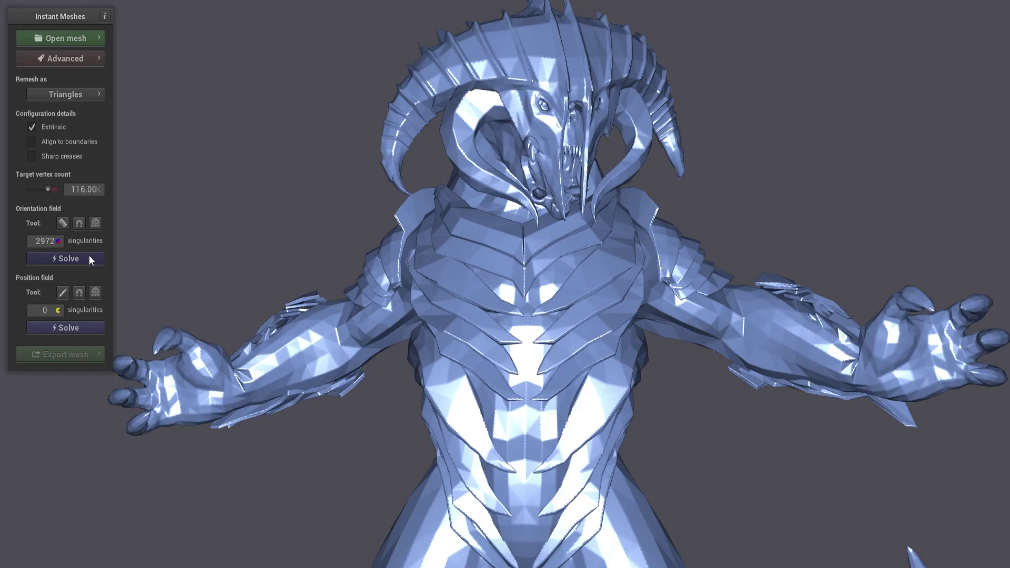
left_click(90, 256)
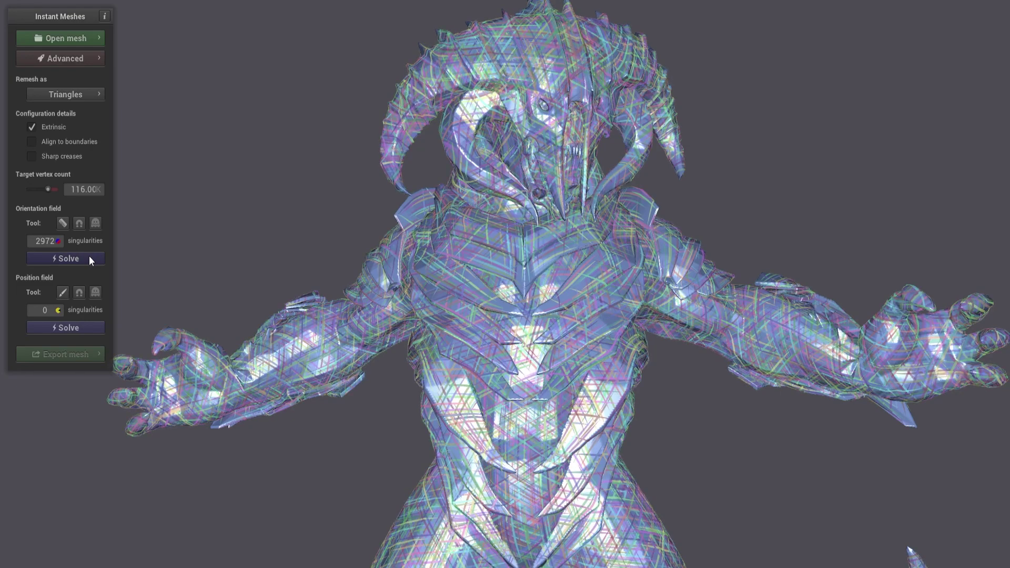
left_click(80, 329)
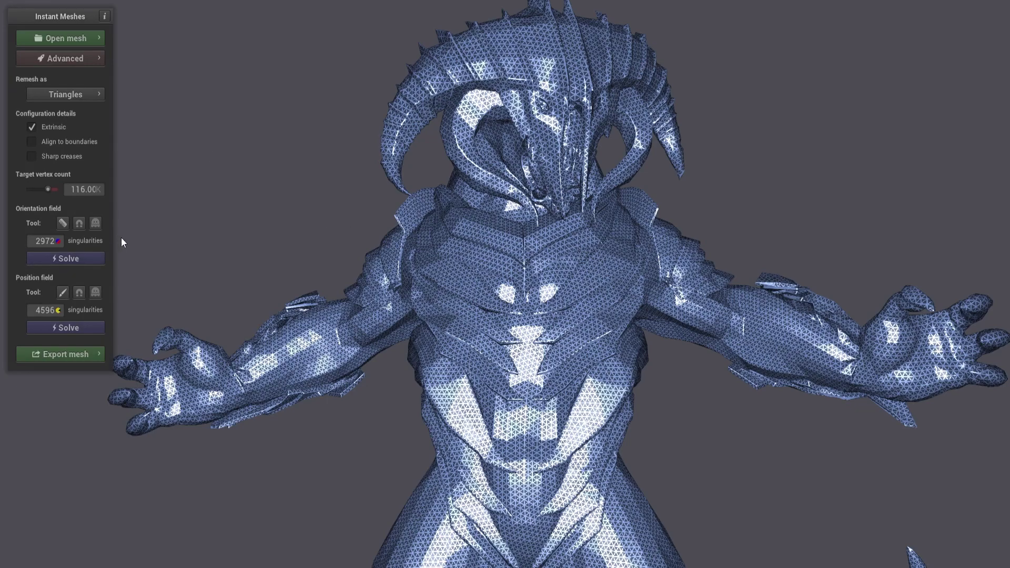
Extract the 116K triangle mesh, then raise the target vertex count to 187.85K
left_click(75, 355)
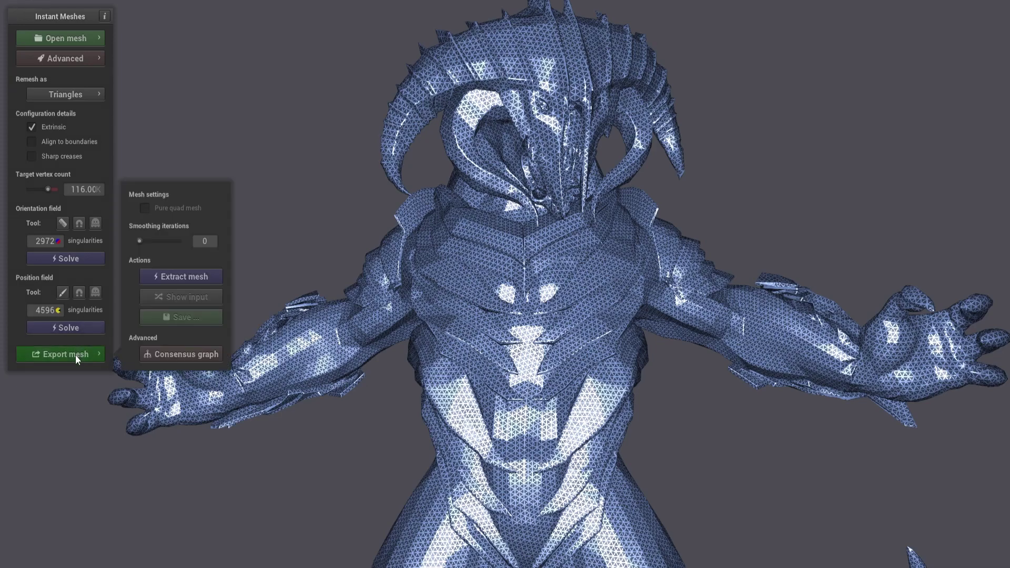
left_click(169, 279)
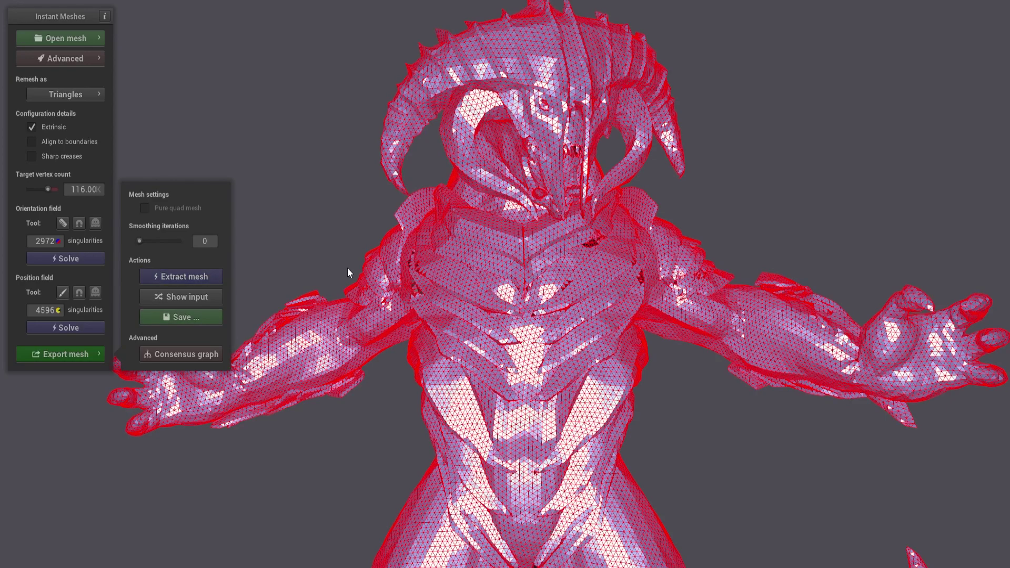
left_click(49, 192)
left_click(50, 191)
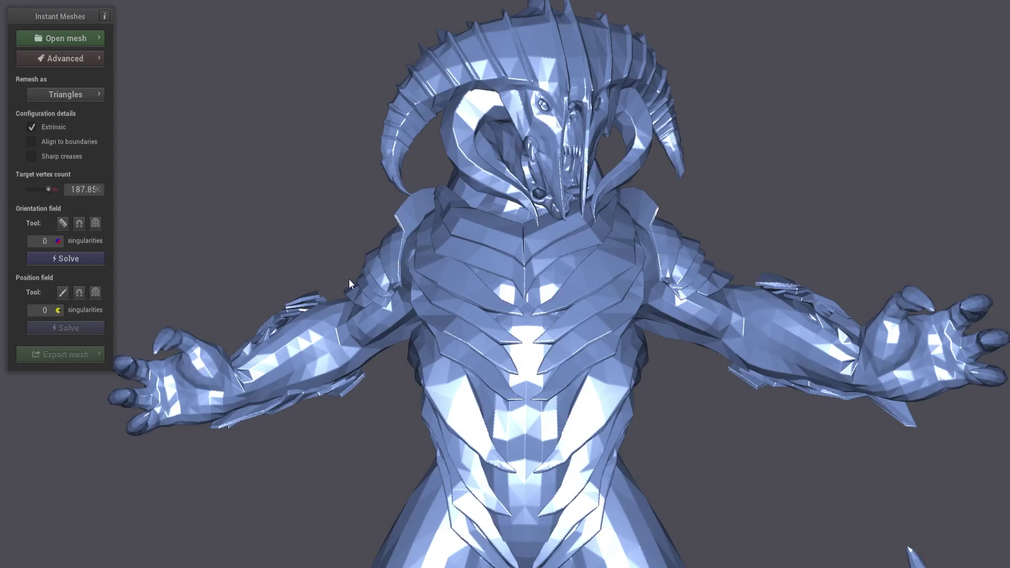
Solve the orientation and position fields at the 187.85K target
left_click(77, 262)
left_click(77, 326)
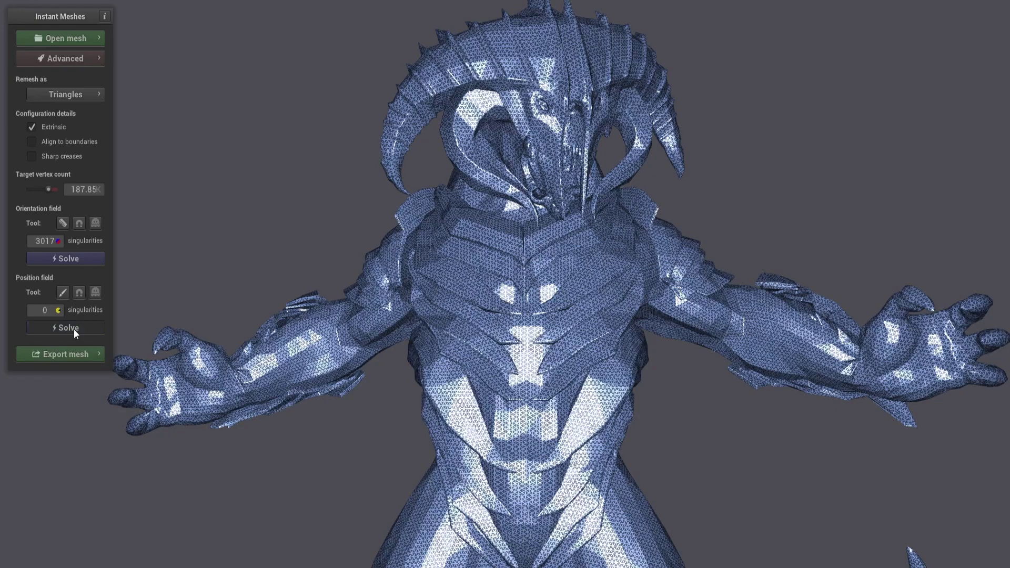
left_click(74, 328)
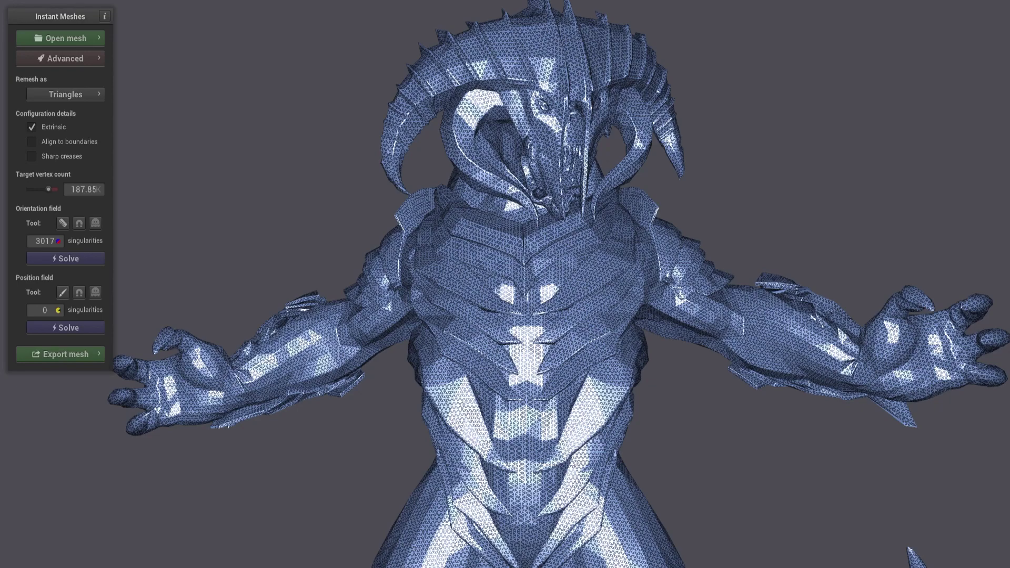
Extract the denser triangle mesh, inspect it, then request a 217.89K target vertex count
left_click(68, 354)
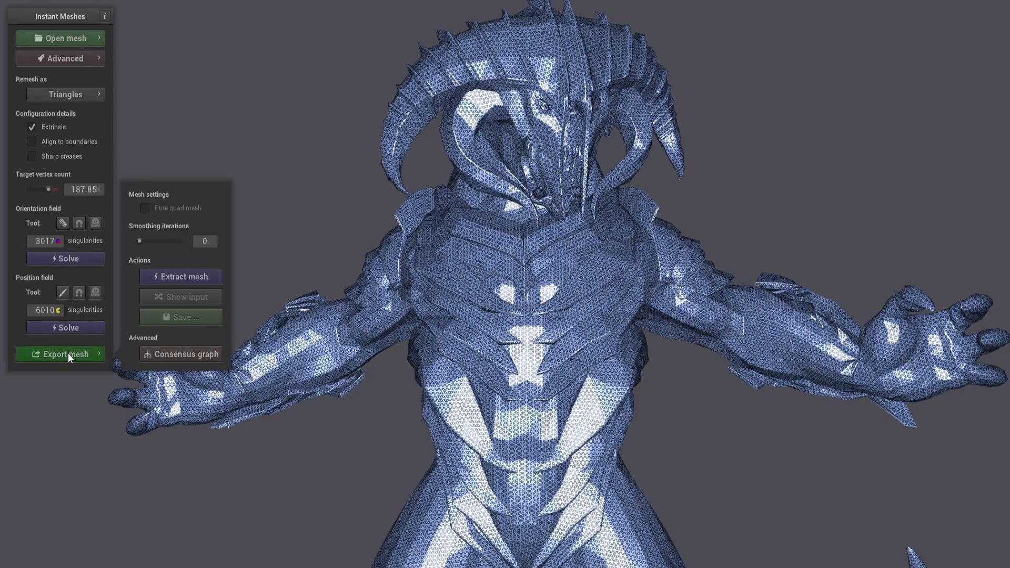
left_click(169, 277)
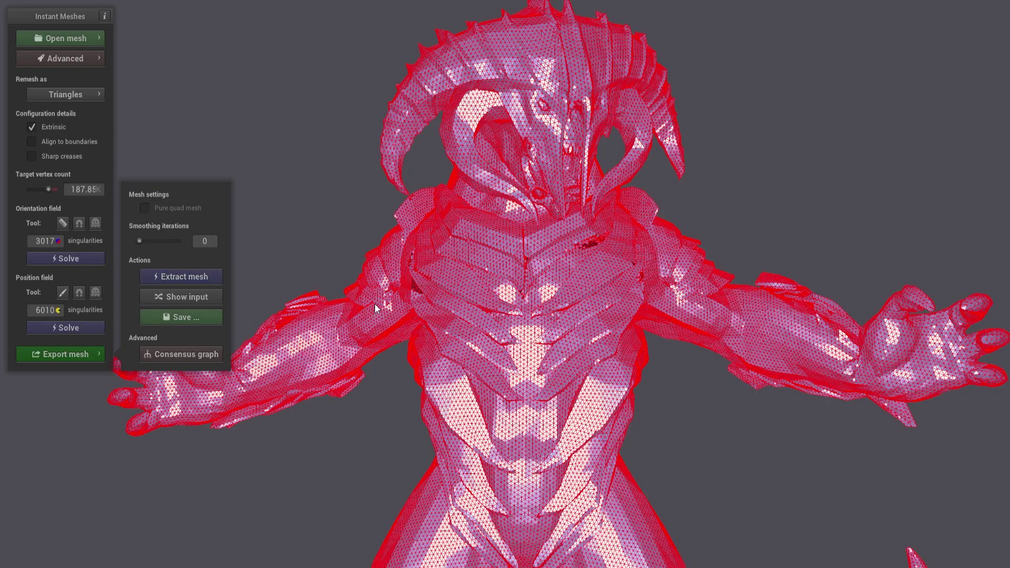
scroll(374, 304, "down", 5)
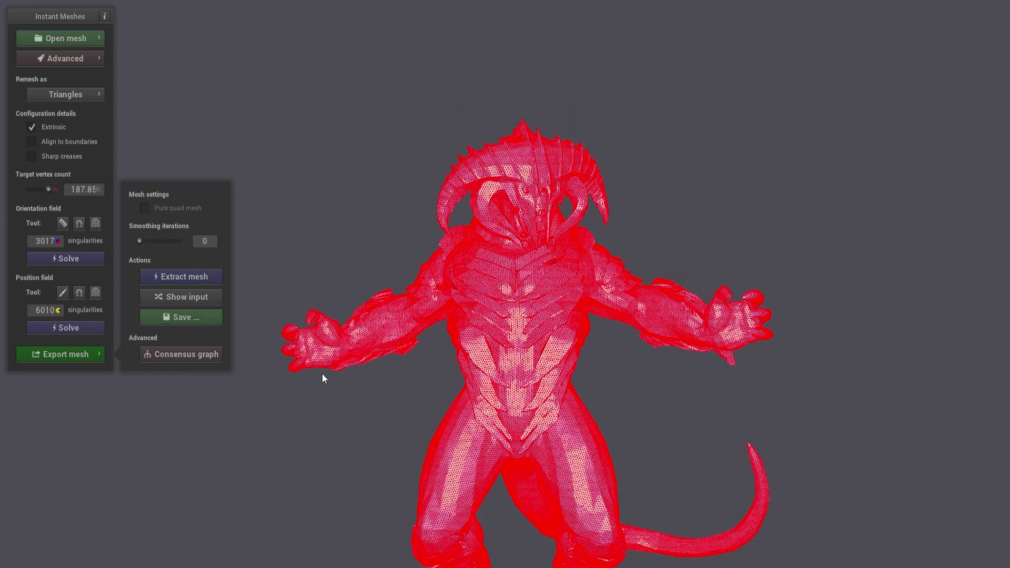
mouse_move(321, 378)
left_mouse_down()
mouse_move(392, 387)
mouse_move(476, 354)
mouse_move(455, 403)
mouse_move(324, 415)
mouse_move(517, 287)
left_mouse_up()
scroll(517, 288, "up", 10)
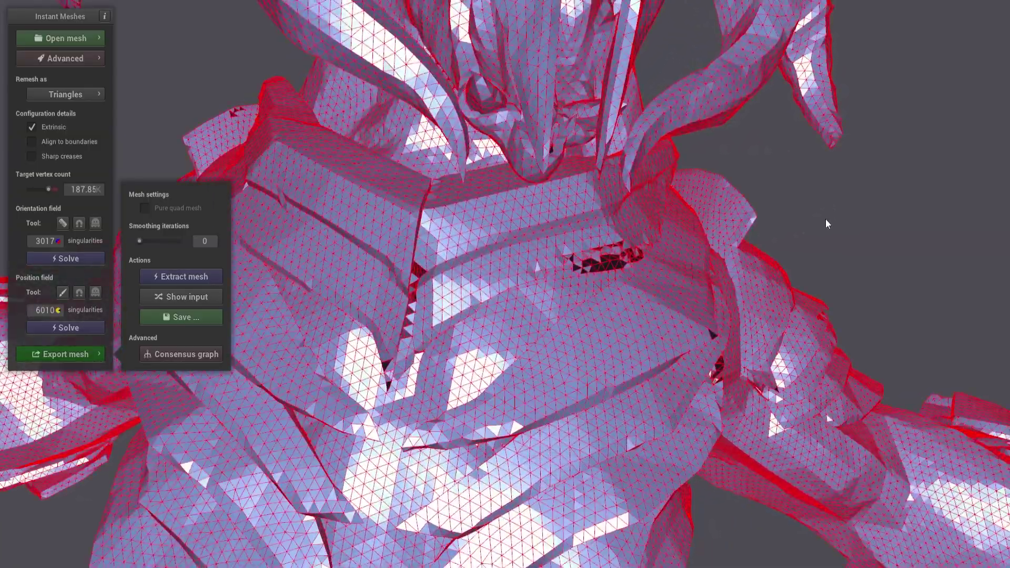
scroll(826, 219, "down", 5)
mouse_move(820, 232)
left_mouse_down()
mouse_move(324, 301)
mouse_move(230, 289)
mouse_move(707, 264)
mouse_move(721, 246)
mouse_move(666, 216)
left_mouse_up()
scroll(549, 260, "down", 2)
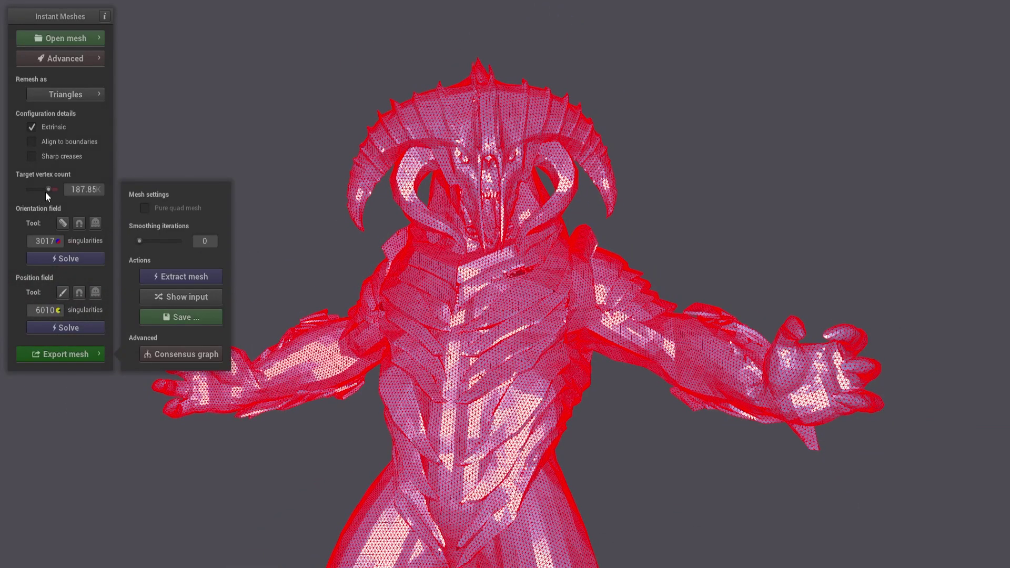
left_click_drag(47, 191, 50, 190)
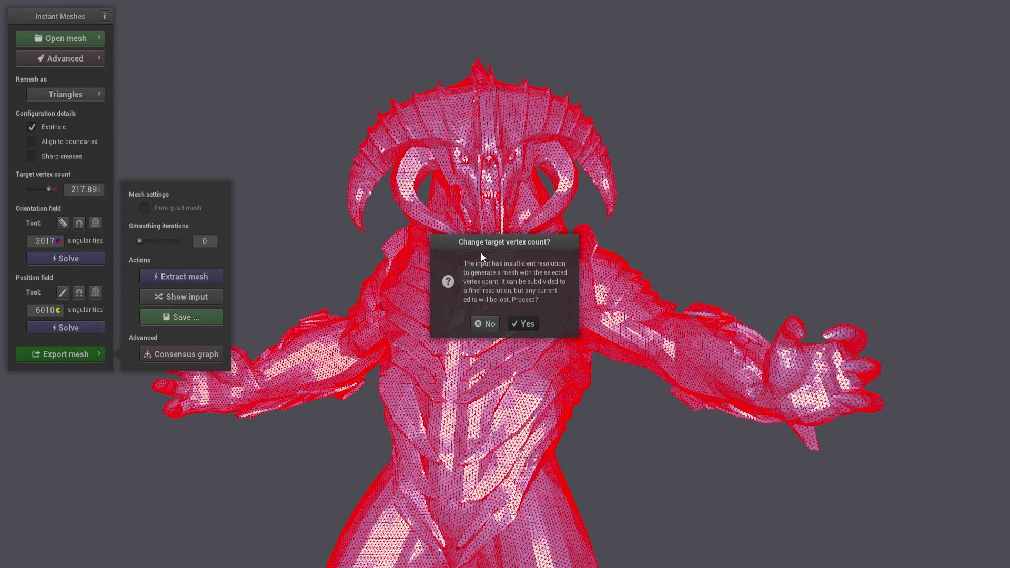
Confirm subdividing the input for 217.89K and solve both orientation and position fields
key("Return")
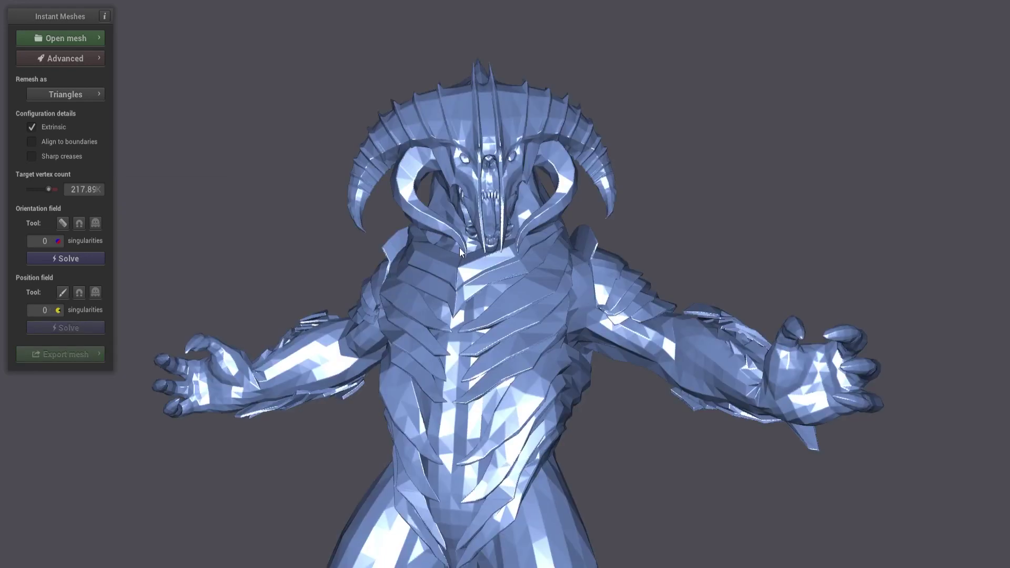
left_click(91, 263)
left_click(75, 328)
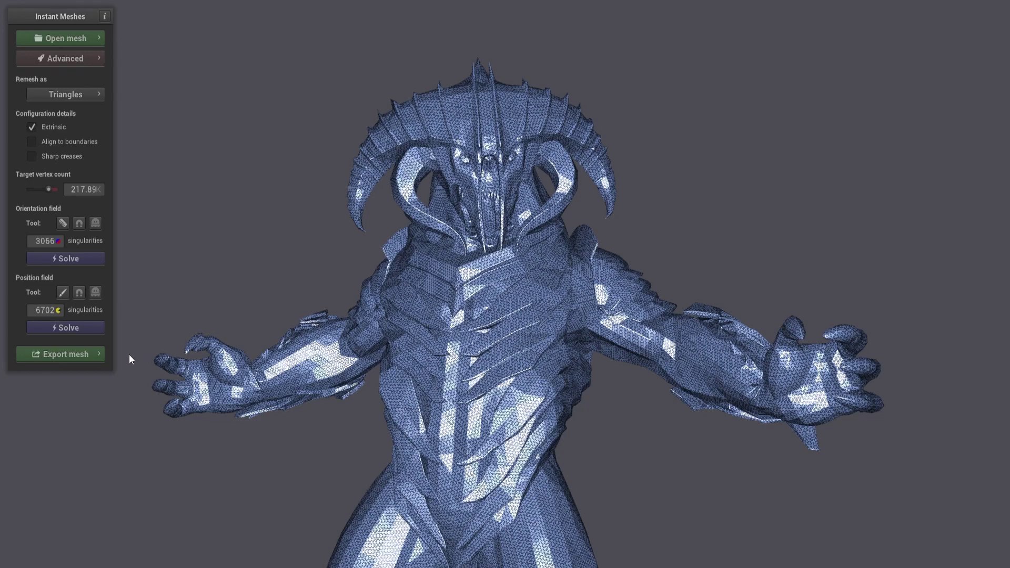
Extract the new triangle mesh and orbit around it to inspect it
left_click(101, 352)
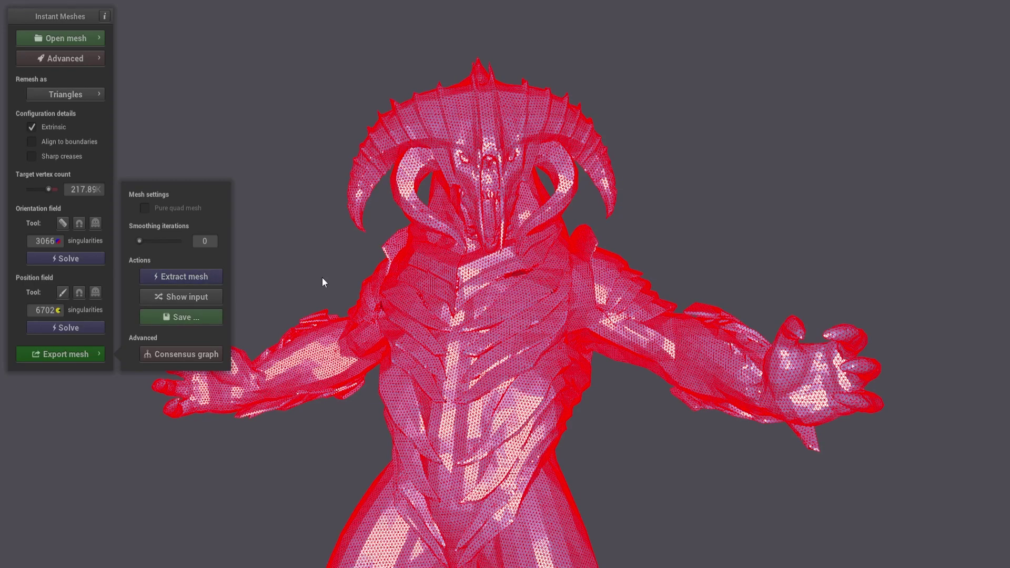
scroll(329, 284, "down", 2)
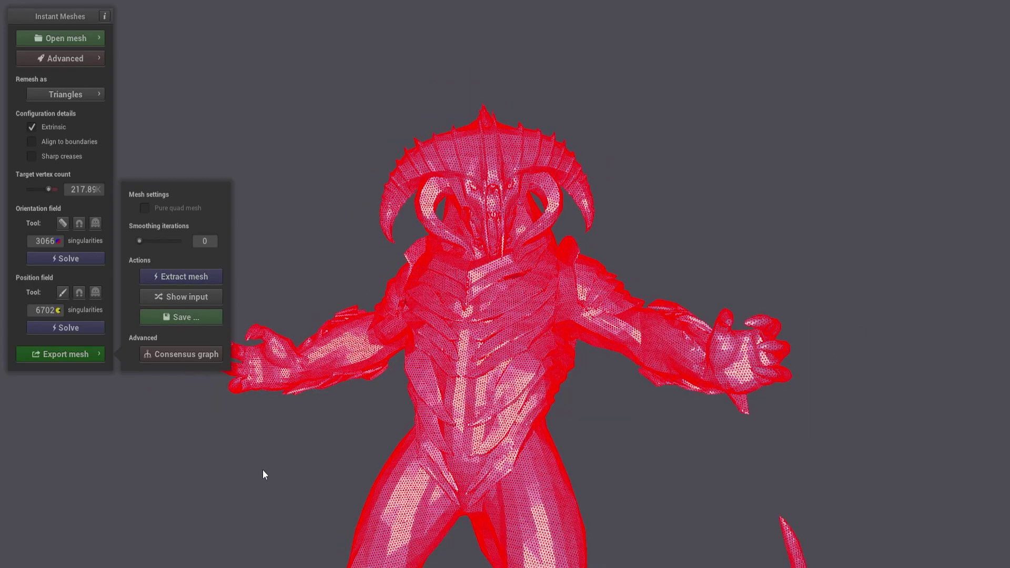
left_click_drag(264, 474, 414, 390)
left_click_drag(441, 343, 544, 293)
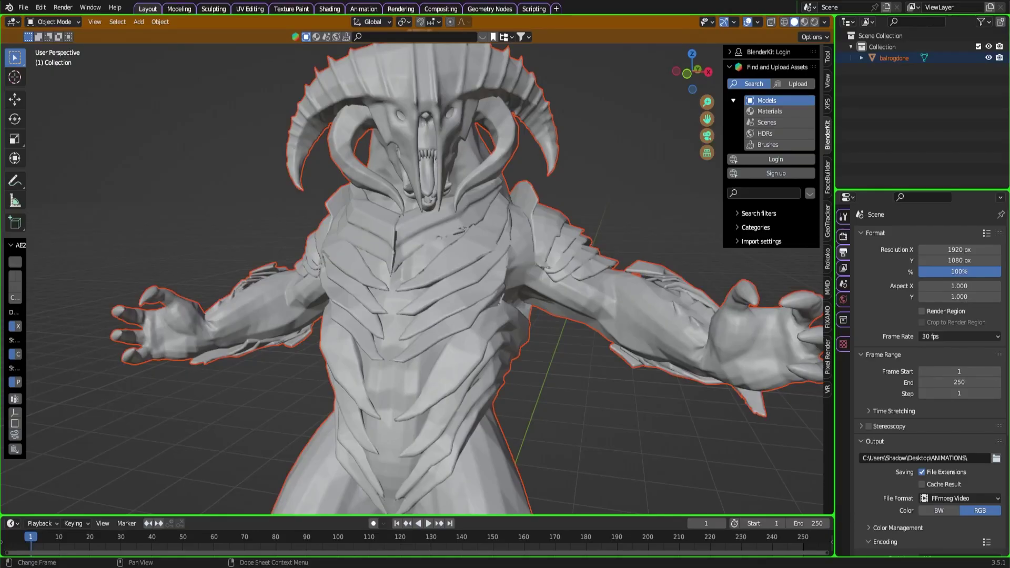
Select the balrogdone mesh and switch it into Edit Mode with Tab
left_click(93, 54)
left_click(71, 23)
left_click(62, 35)
left_click(358, 150)
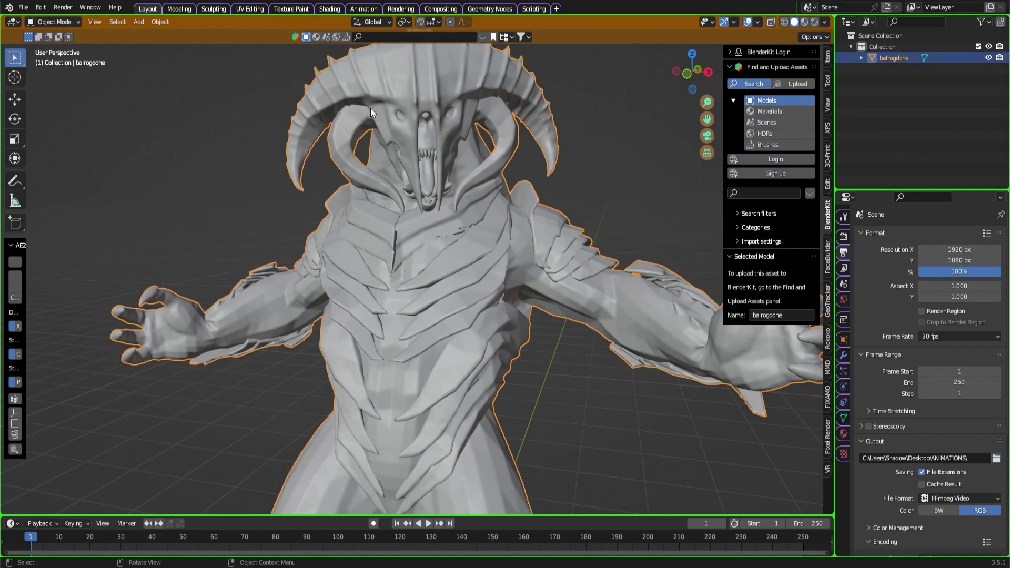
left_click(63, 21)
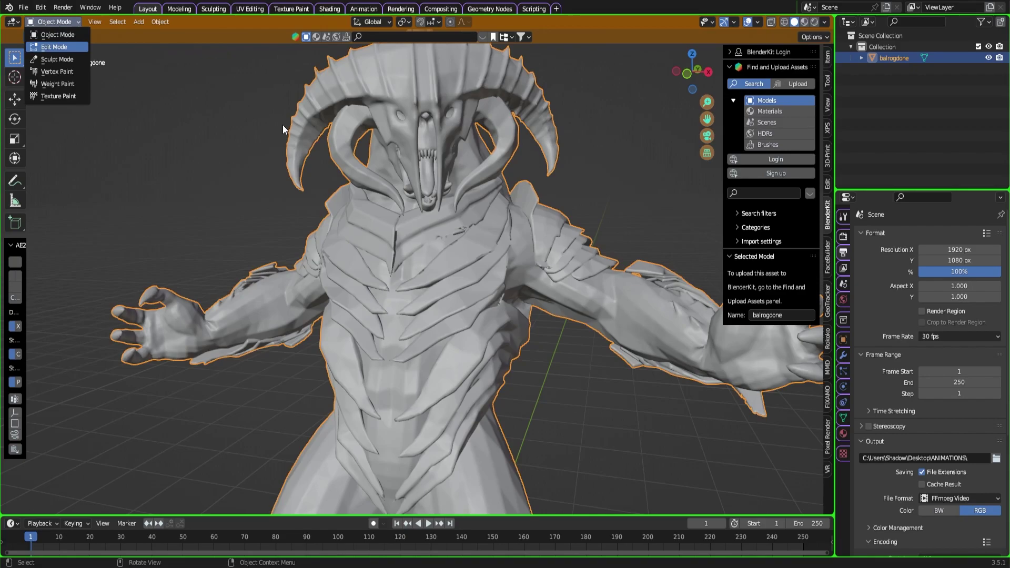
key("Tab")
Zoom in and out to examine the dense grid-like topology across the body
scroll(384, 175, "up", 10)
scroll(384, 175, "down", 4)
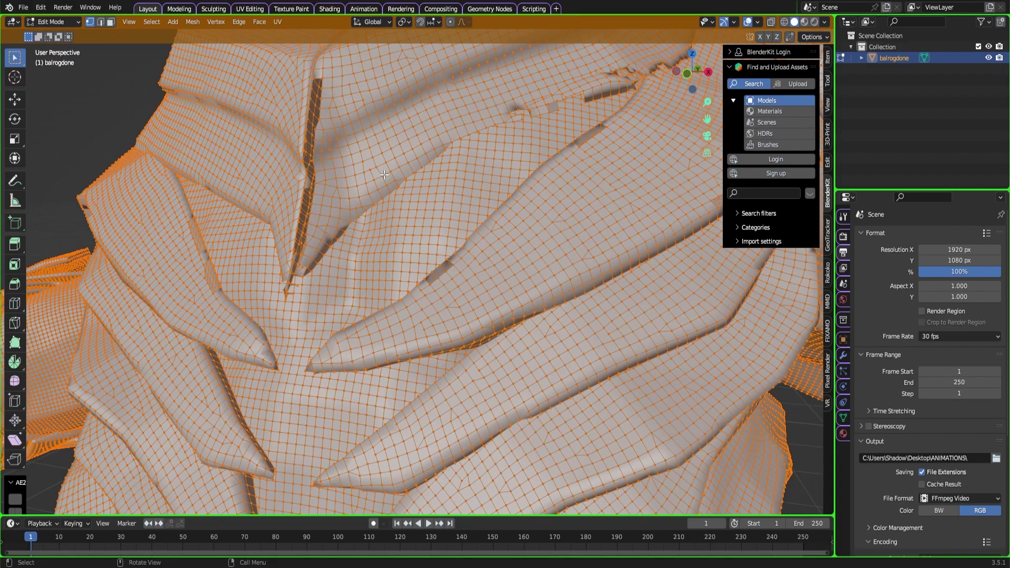
scroll(384, 175, "down", 3)
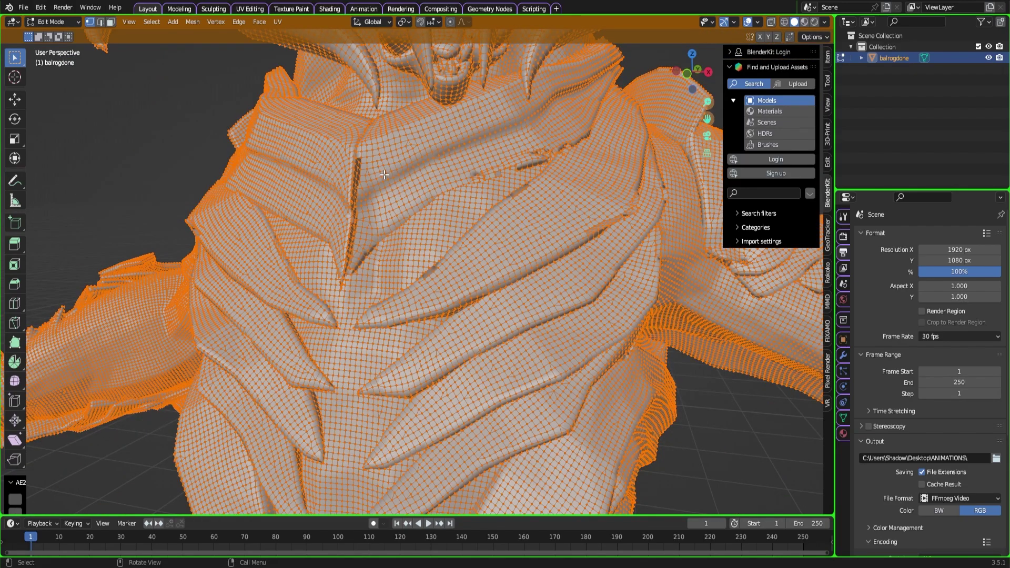
scroll(385, 174, "down", 3)
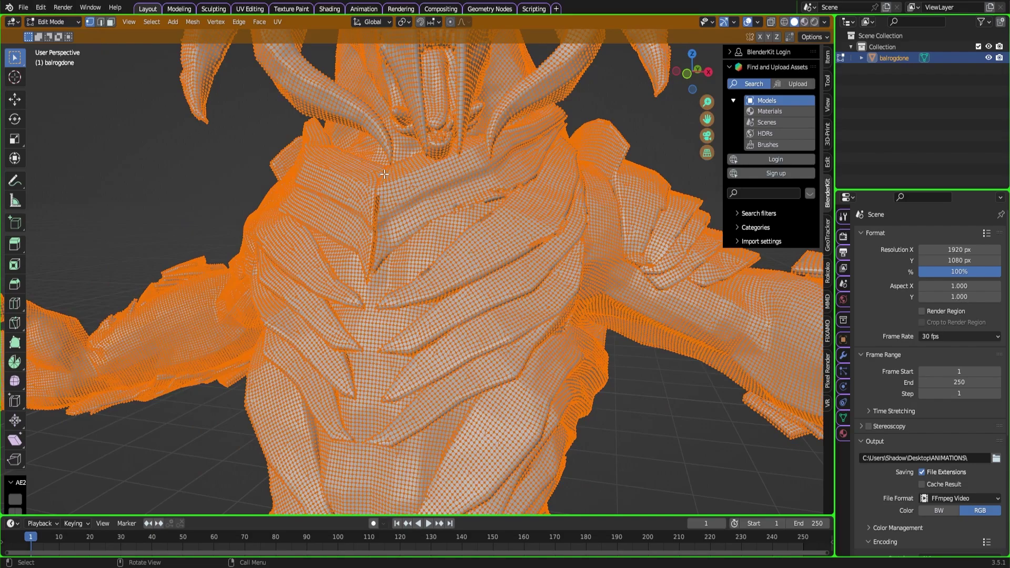
scroll(384, 175, "up", 3)
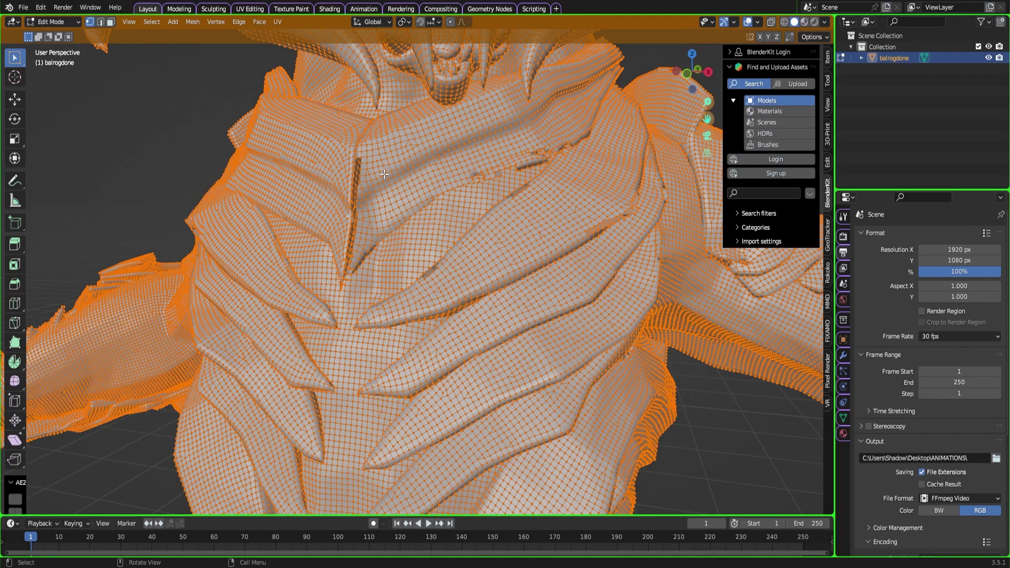
scroll(384, 174, "down", 5)
scroll(385, 174, "down", 2)
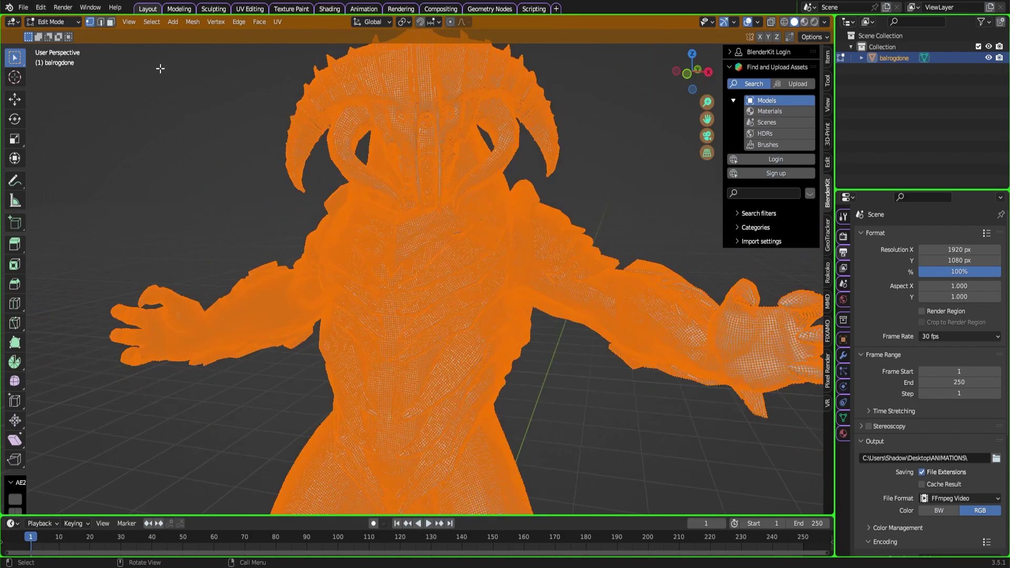
Switch balrogdone to Sculpt Mode and frame the torso and legs
left_click(58, 21)
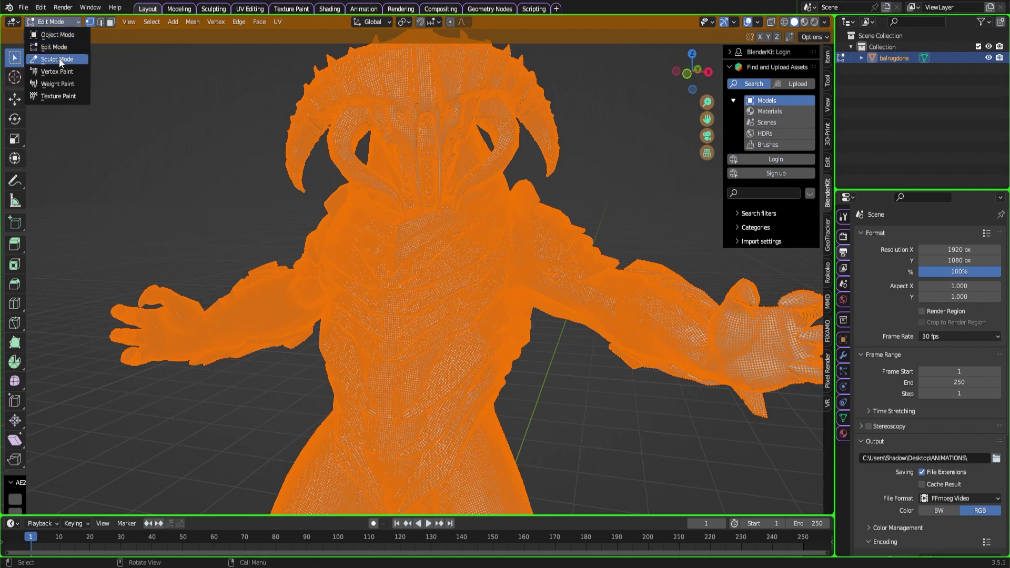
left_click(59, 63)
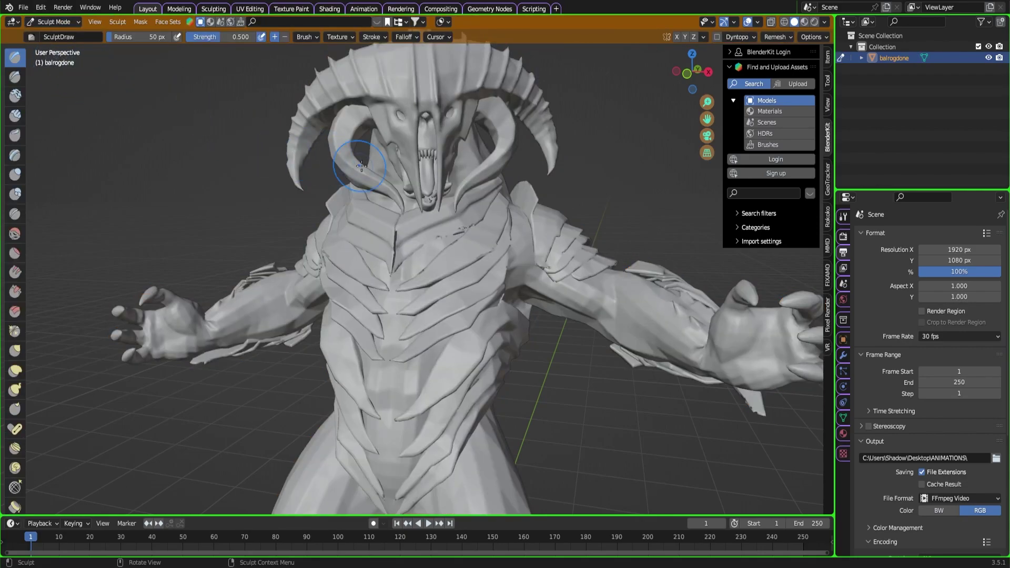
middle_click_drag(349, 138, 318, 267)
middle_click_drag(463, 372, 480, 255, "shift")
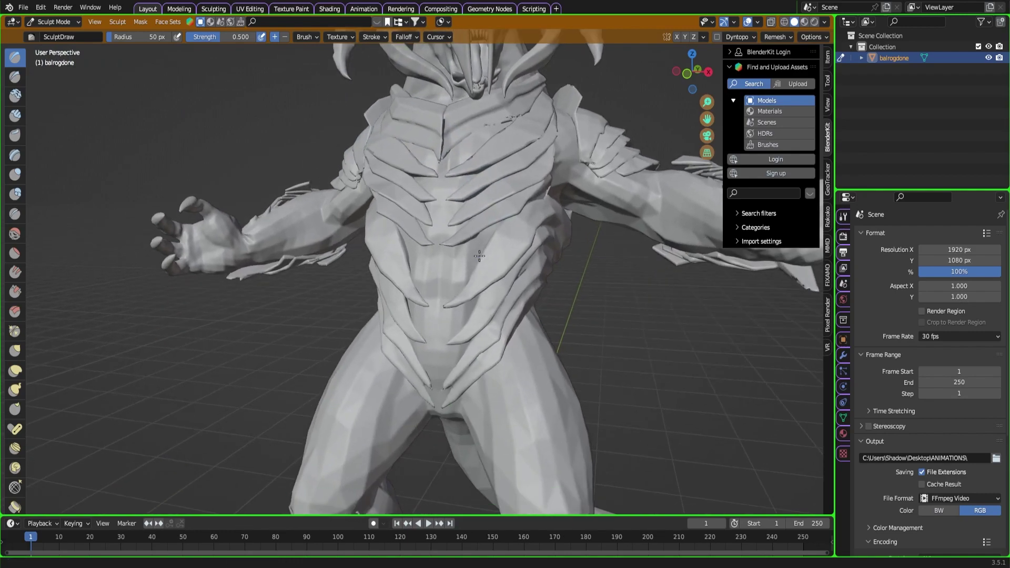
Use the Smooth brush on the left thigh, crotch and left upper arm
left_click(15, 233)
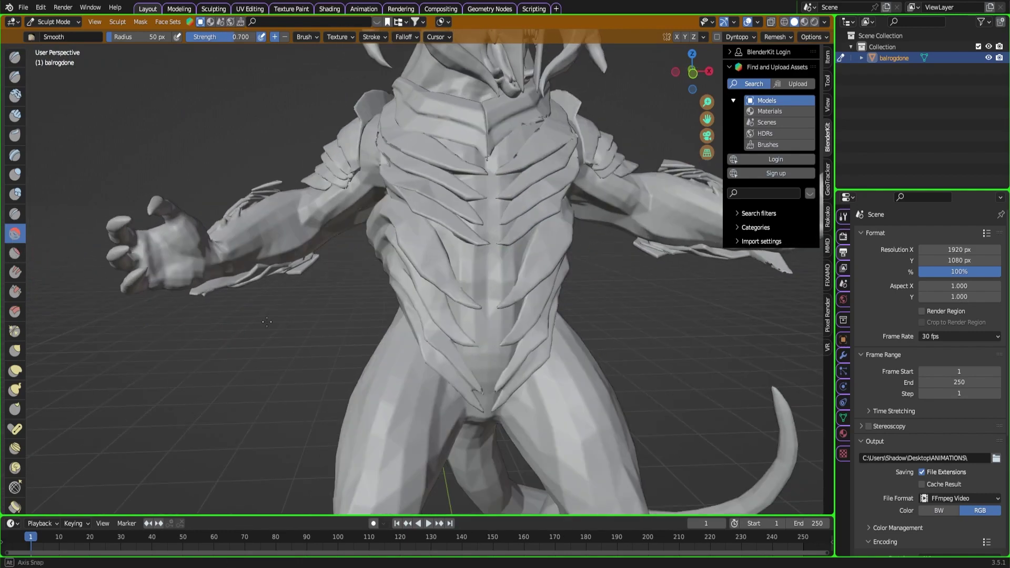
middle_click_drag(368, 390, 442, 402)
mouse_move(367, 453)
left_mouse_down()
mouse_move(394, 398)
mouse_move(392, 478)
mouse_move(428, 405)
mouse_move(419, 481)
mouse_move(436, 411)
mouse_move(439, 449)
left_mouse_up()
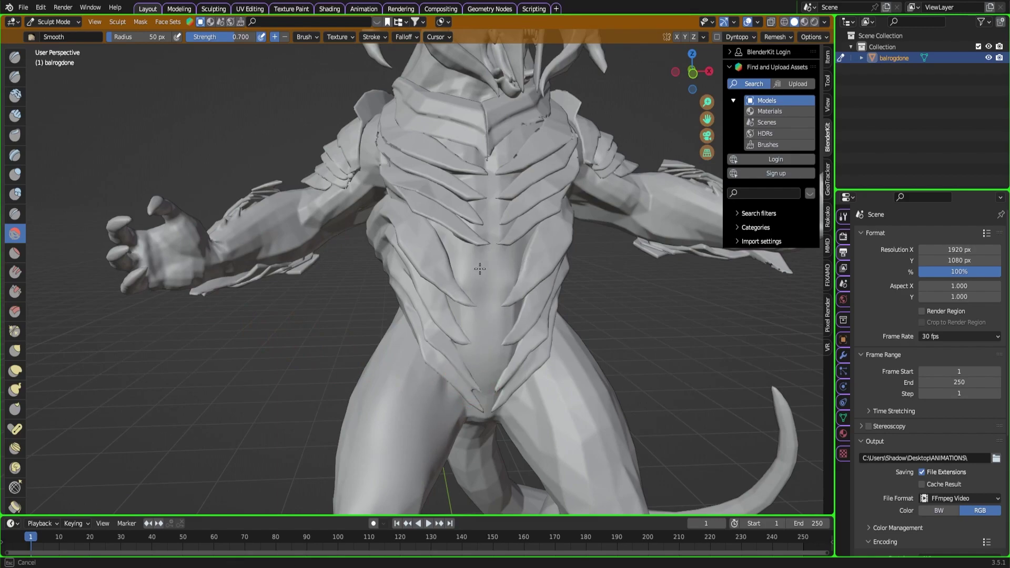
scroll(500, 337, "down", 4)
middle_click_drag(507, 346, 510, 372)
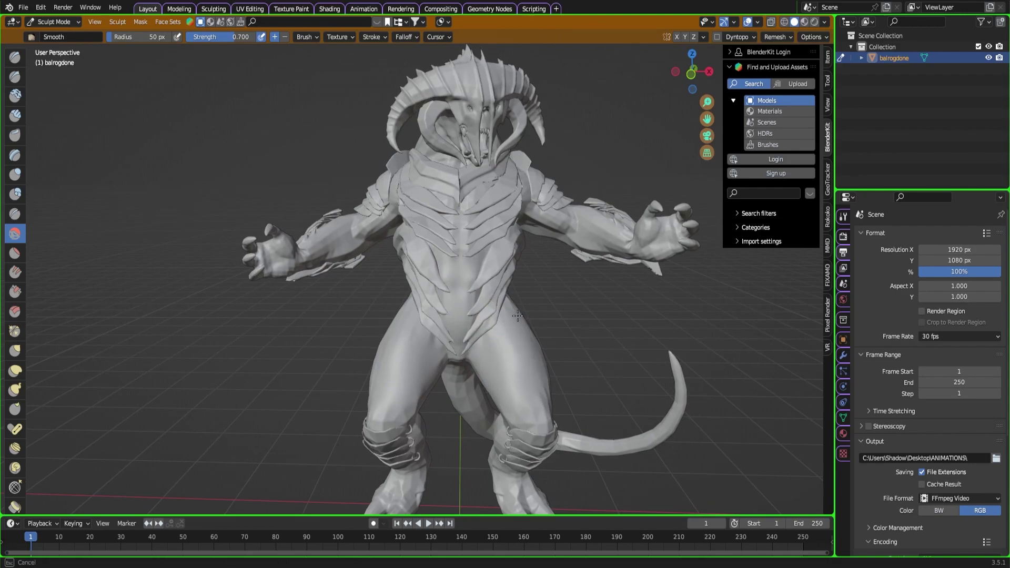
scroll(485, 263, "up", 4)
middle_click_drag(485, 263, 458, 389, "shift")
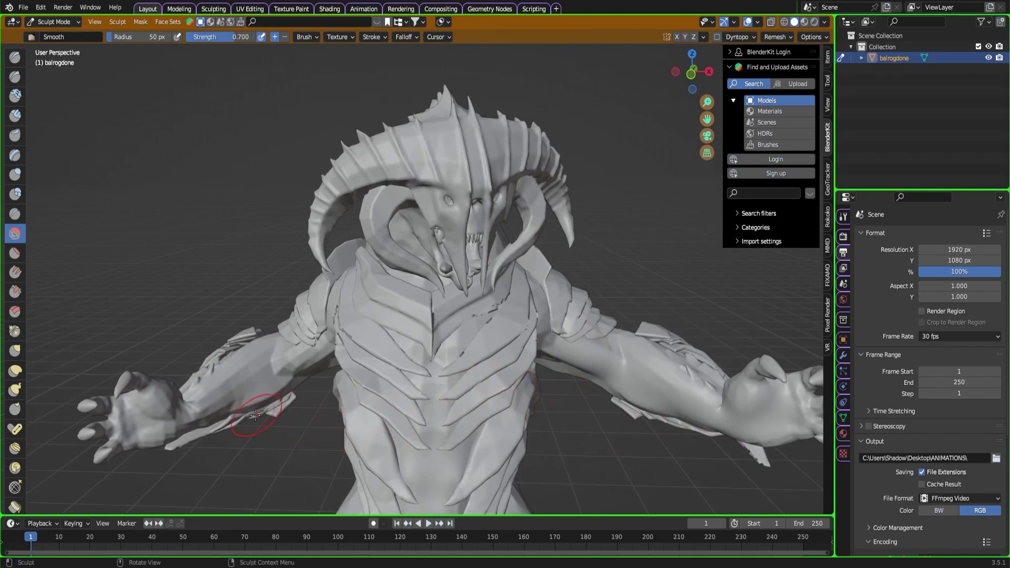
mouse_move(229, 401)
left_mouse_down()
mouse_move(205, 402)
mouse_move(276, 350)
mouse_move(273, 363)
mouse_move(290, 368)
mouse_move(327, 363)
left_mouse_up()
mouse_move(417, 356)
middle_mouse_down("shift")
mouse_move(449, 260)
mouse_move(428, 305)
middle_mouse_up("shift")
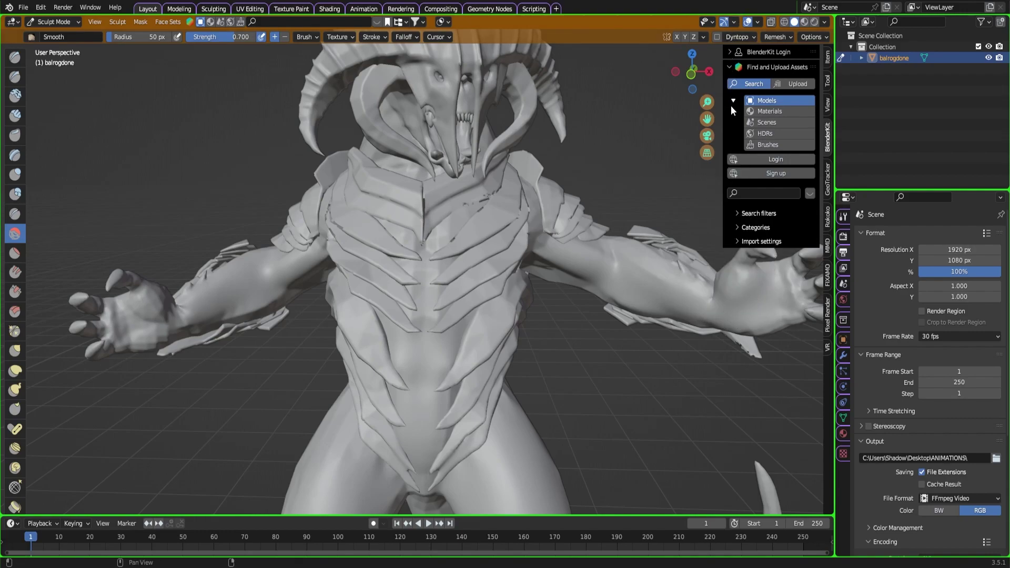
Download the Cobblestone brush from BlenderKit's brush categories and make it active
left_click(775, 147)
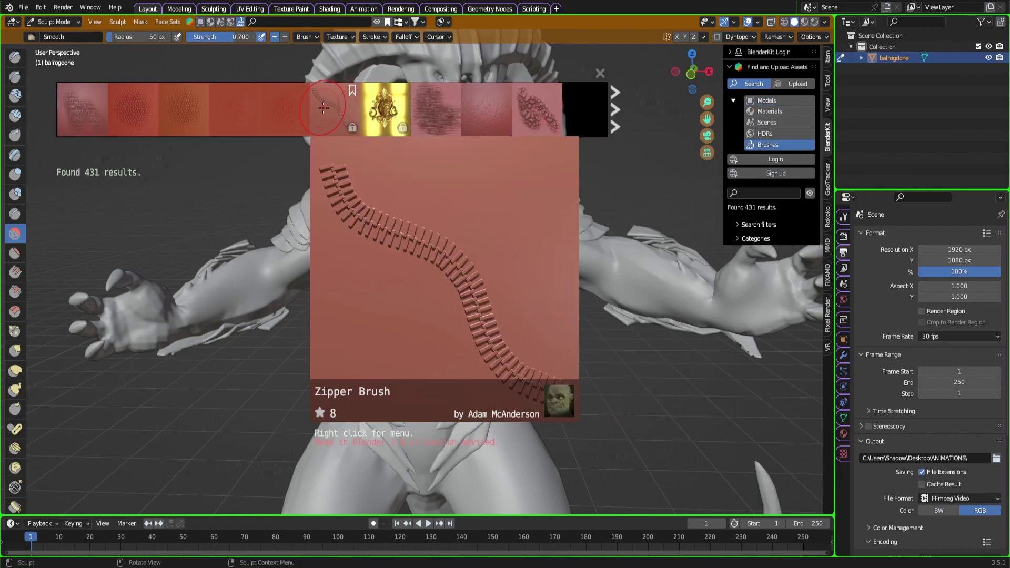
mouse_move(414, 122)
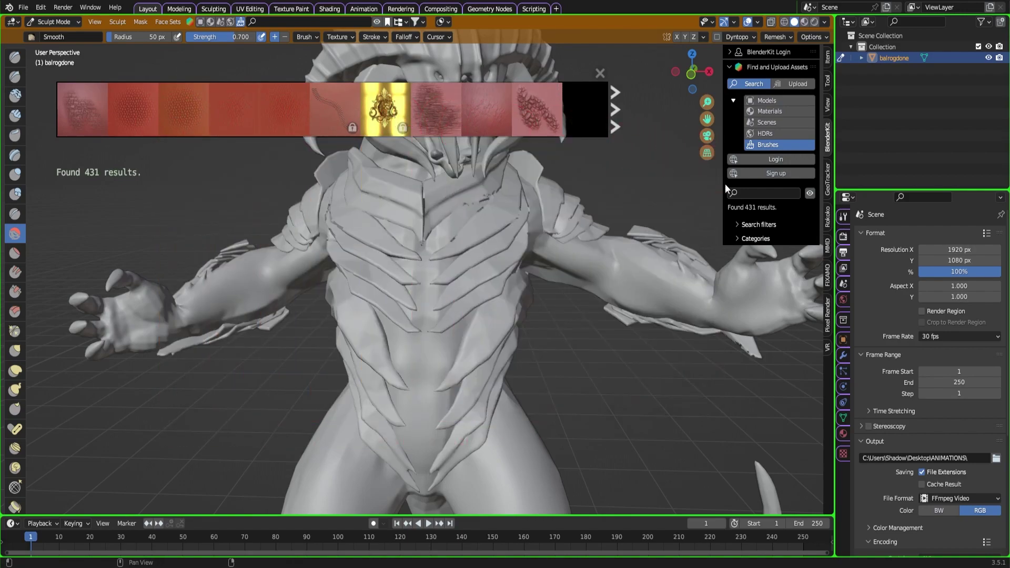
left_click(758, 239)
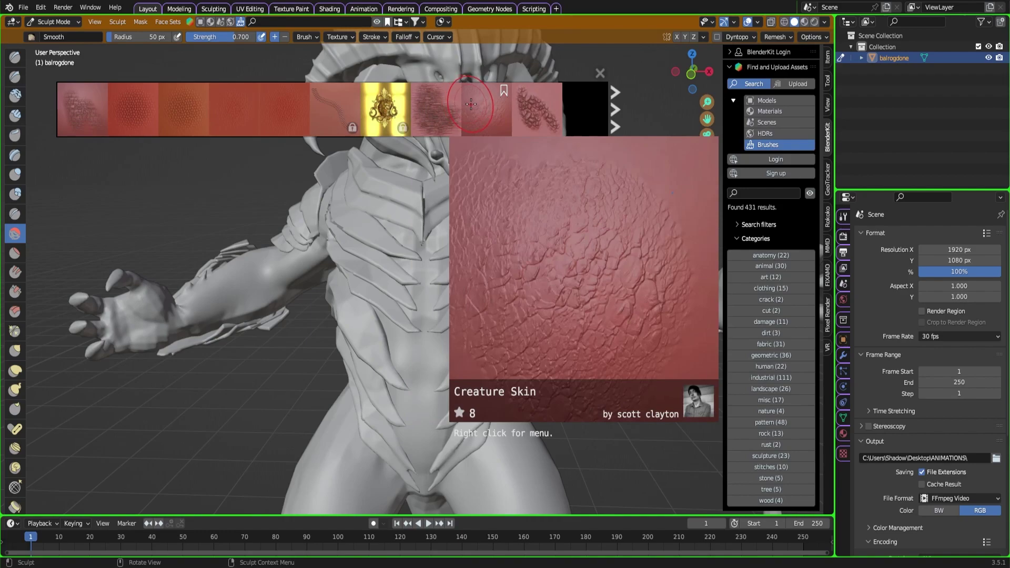
mouse_move(540, 117)
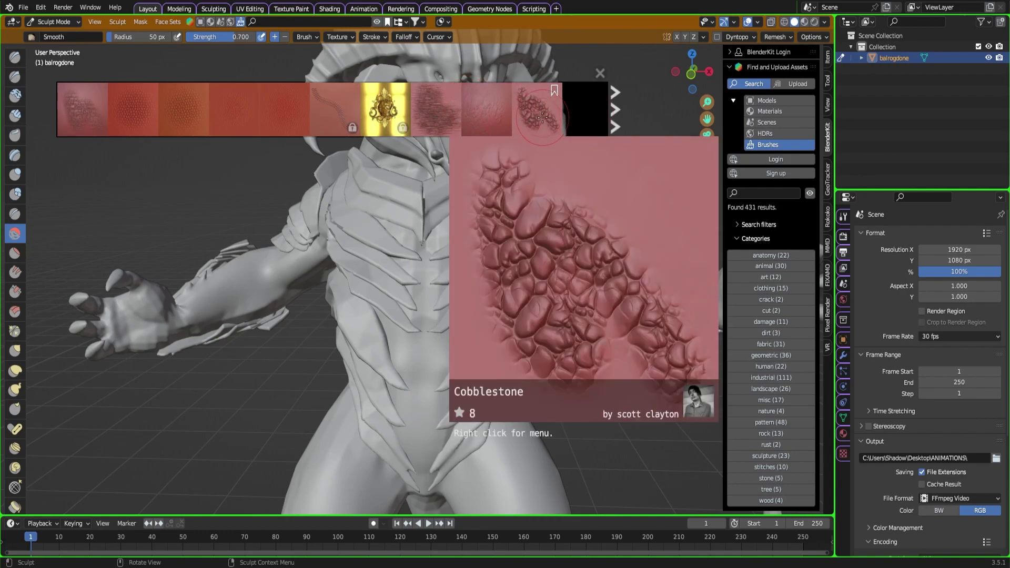
left_click(542, 117)
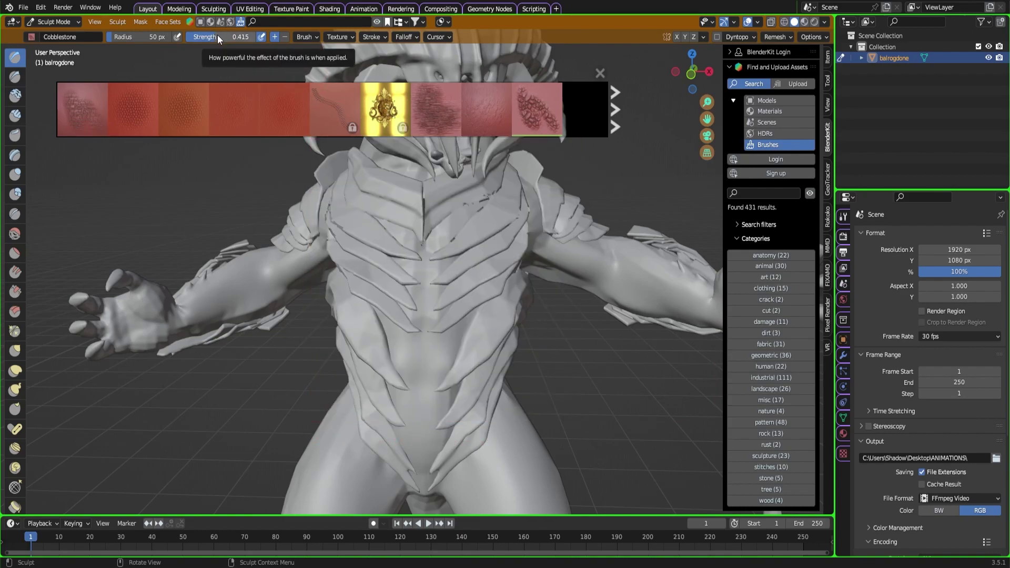
Lower the Cobblestone brush strength to 0.207 and sculpt cobblestone across the chest
left_click_drag(218, 39, 203, 39)
mouse_move(537, 285)
left_mouse_down()
mouse_move(554, 255)
mouse_move(681, 309)
mouse_move(611, 268)
mouse_move(691, 294)
mouse_move(623, 242)
mouse_move(720, 320)
left_mouse_up()
middle_click_drag(720, 320, 611, 292)
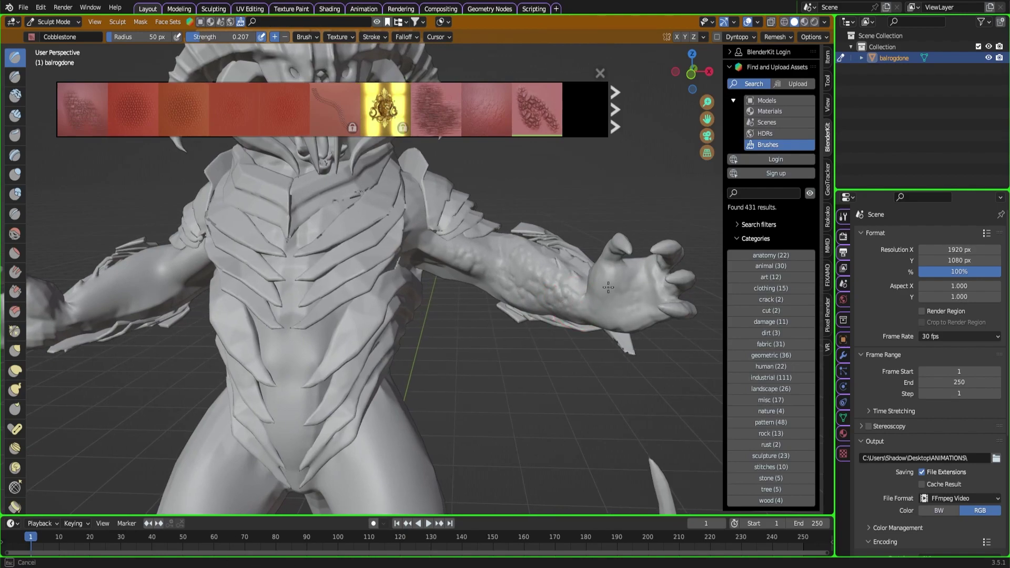
Sculpt cobblestone bumps over the left thigh
middle_click_drag(369, 428, 396, 306, "shift")
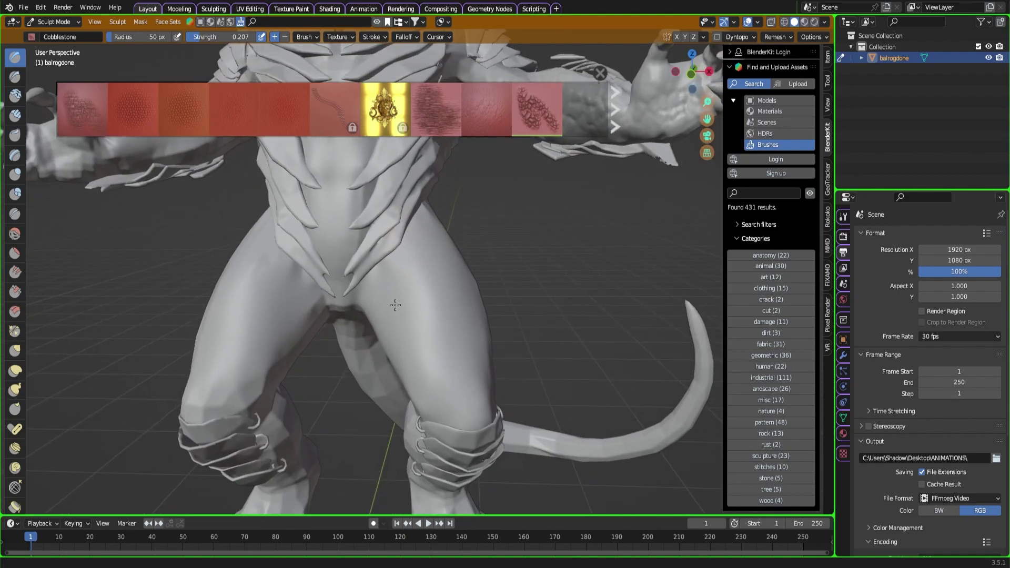
mouse_move(395, 305)
left_mouse_down()
mouse_move(387, 294)
mouse_move(390, 312)
mouse_move(442, 368)
mouse_move(439, 306)
mouse_move(442, 342)
mouse_move(471, 403)
mouse_move(489, 359)
mouse_move(440, 216)
mouse_move(371, 300)
mouse_move(444, 229)
left_mouse_up()
middle_click_drag(444, 230, 397, 290)
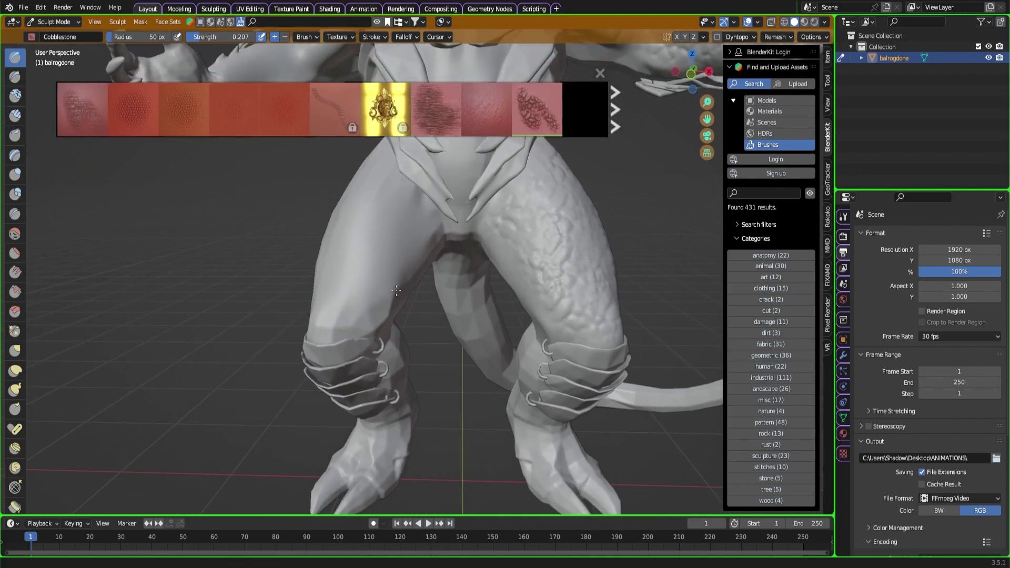
mouse_move(396, 291)
left_mouse_down()
mouse_move(368, 327)
mouse_move(424, 227)
mouse_move(372, 261)
mouse_move(390, 204)
mouse_move(336, 263)
mouse_move(319, 318)
mouse_move(347, 198)
mouse_move(330, 277)
mouse_move(377, 177)
mouse_move(428, 236)
mouse_move(393, 190)
mouse_move(398, 226)
mouse_move(370, 298)
mouse_move(380, 149)
mouse_move(403, 261)
mouse_move(327, 338)
mouse_move(368, 324)
mouse_move(400, 360)
mouse_move(407, 352)
left_mouse_up()
Add cobblestone bumps up and down the belly, including the upper belly
middle_click_drag(439, 319, 406, 361, "shift")
scroll(417, 400, "up", 3)
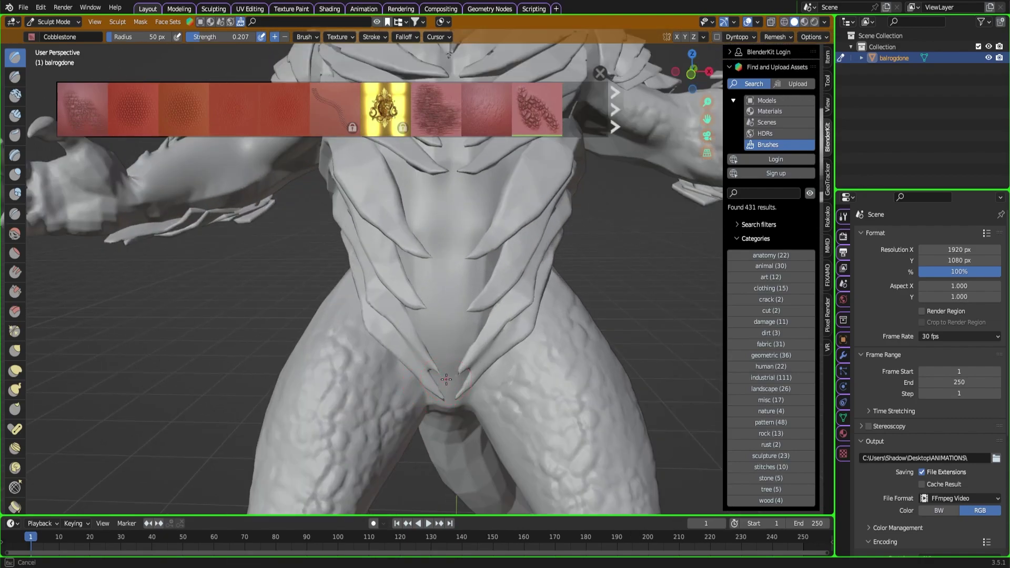
mouse_move(447, 379)
left_mouse_down()
mouse_move(444, 213)
mouse_move(445, 346)
mouse_move(486, 272)
mouse_move(446, 296)
mouse_move(473, 275)
mouse_move(421, 276)
left_mouse_up()
mouse_move(420, 196)
left_mouse_down()
mouse_move(475, 182)
mouse_move(475, 232)
mouse_move(506, 158)
mouse_move(467, 225)
left_mouse_up()
Sculpt cobblestone along the central chest and down the left arm to the hand
middle_click_drag(467, 225, 433, 343)
mouse_move(433, 343)
left_mouse_down()
mouse_move(437, 237)
mouse_move(426, 334)
mouse_move(451, 308)
mouse_move(413, 267)
mouse_move(456, 269)
mouse_move(435, 264)
mouse_move(486, 188)
mouse_move(435, 246)
mouse_move(368, 217)
left_mouse_up()
scroll(368, 217, "down", 5)
mouse_move(317, 272)
left_mouse_down()
mouse_move(231, 309)
mouse_move(298, 267)
mouse_move(307, 270)
mouse_move(202, 320)
mouse_move(221, 293)
left_mouse_up()
left_click_drag(184, 324, 191, 337)
scroll(326, 337, "down", 3)
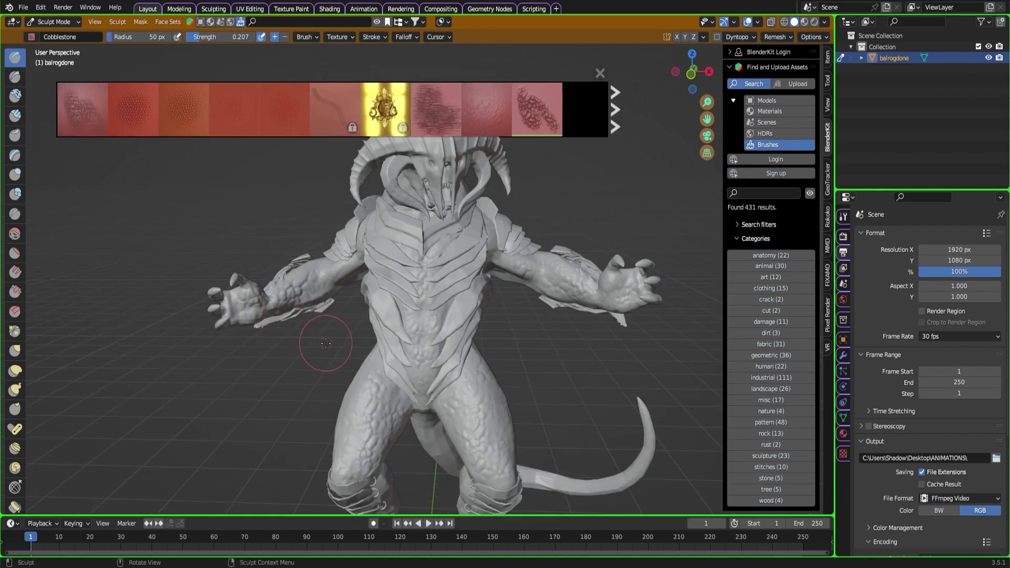
scroll(366, 368, "up", 2)
scroll(400, 290, "up", 5)
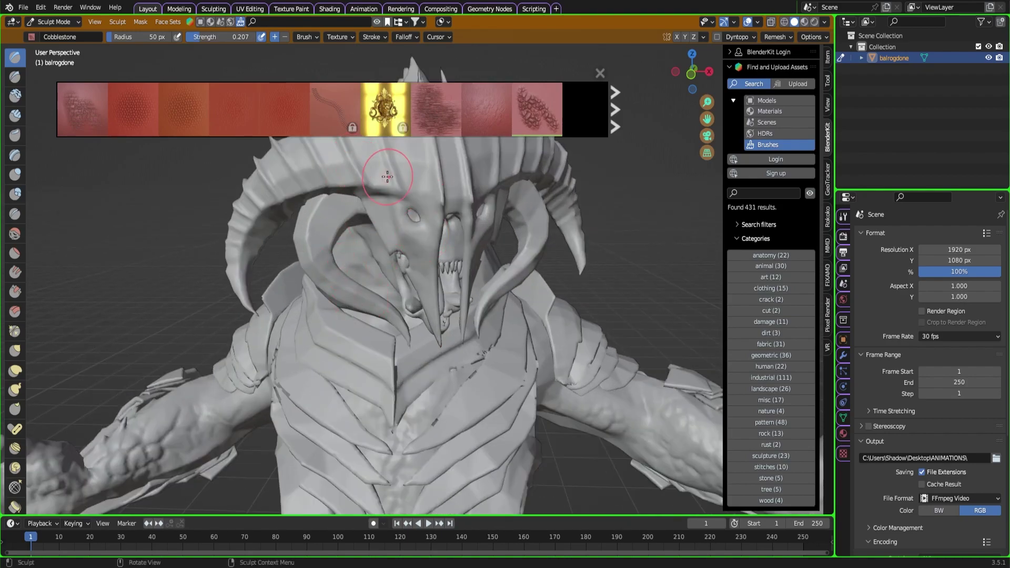
Filter BlenderKit brushes to the clothing category (15 results) and download the Chainmail 3D Brush
scroll(394, 166, "up", 3)
mouse_move(434, 113)
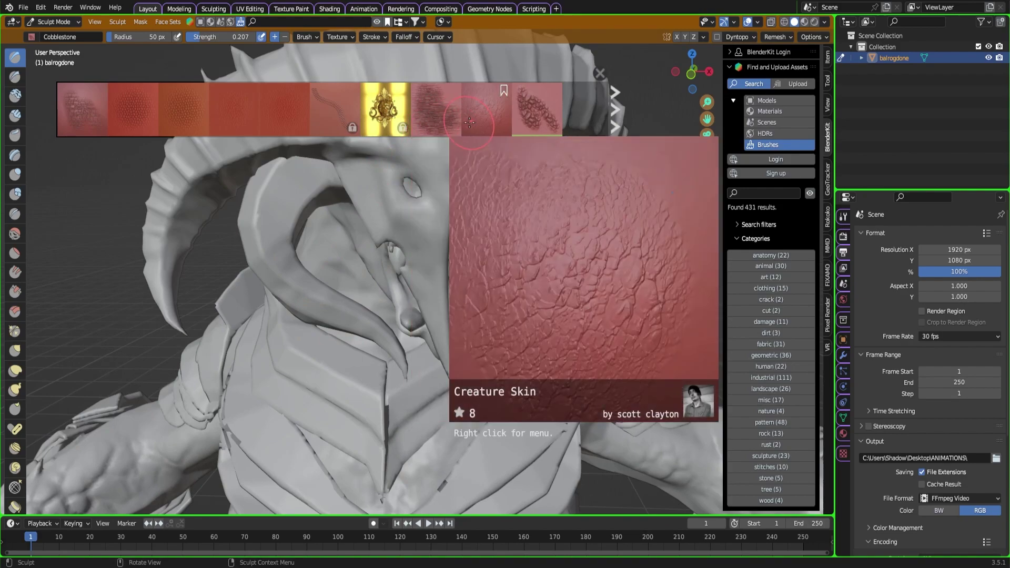
left_click(615, 115)
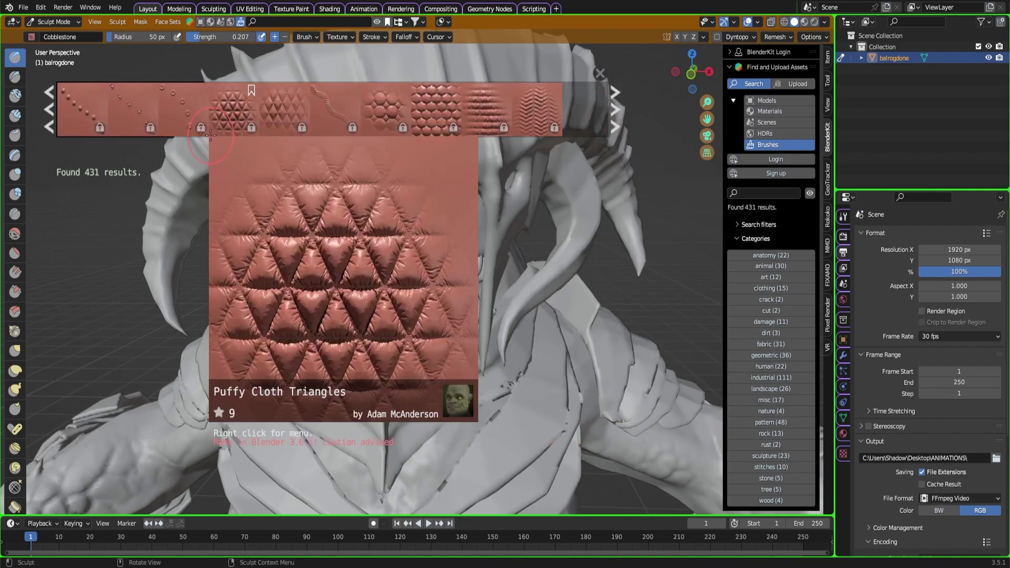
left_click(49, 108)
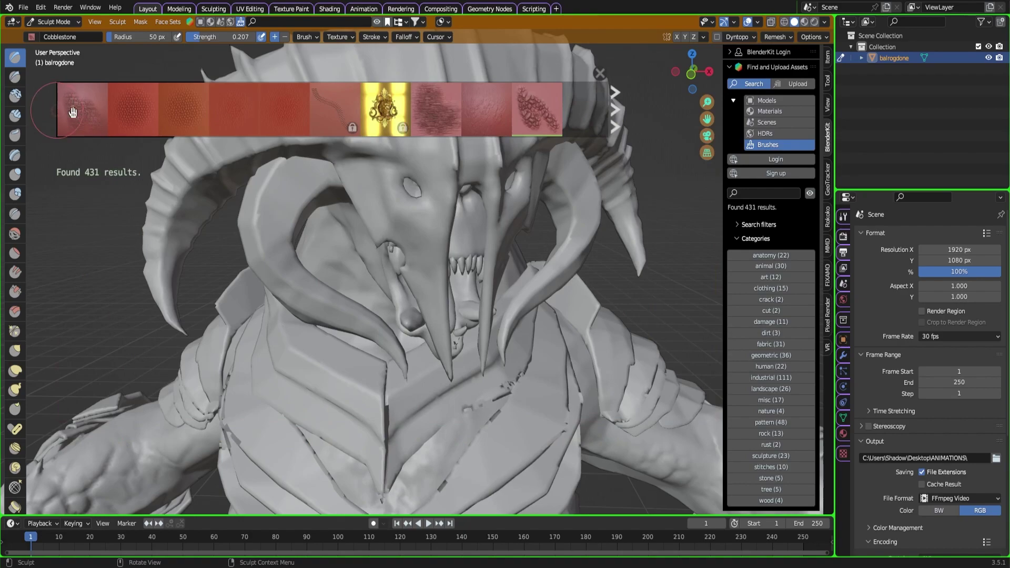
mouse_move(84, 114)
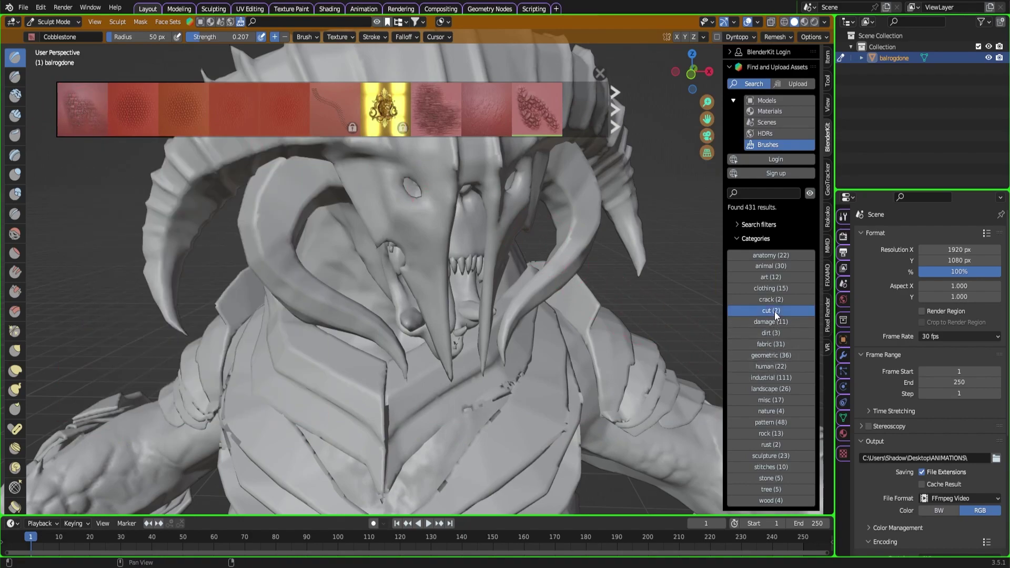
left_click(774, 299)
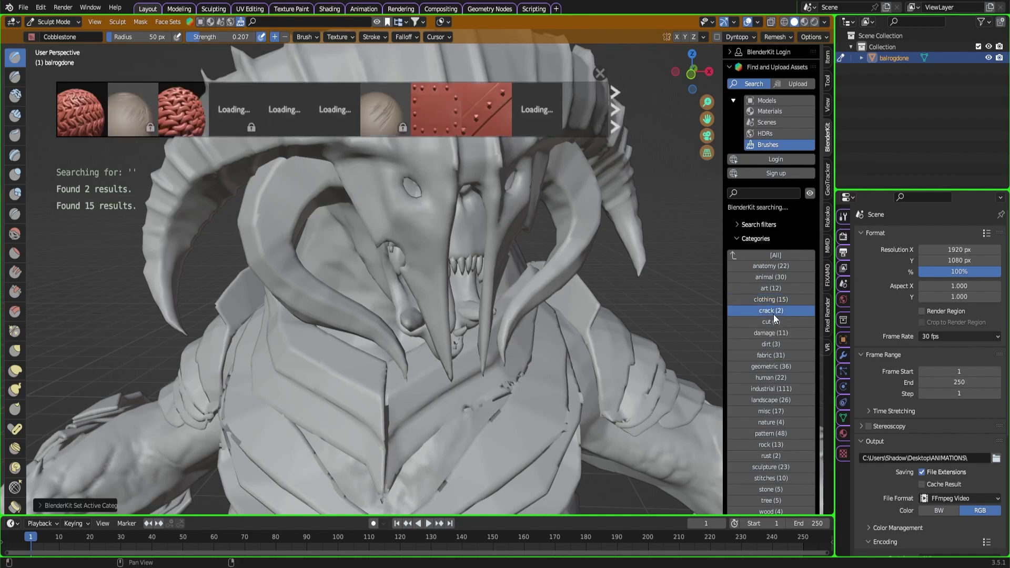
left_click(774, 301)
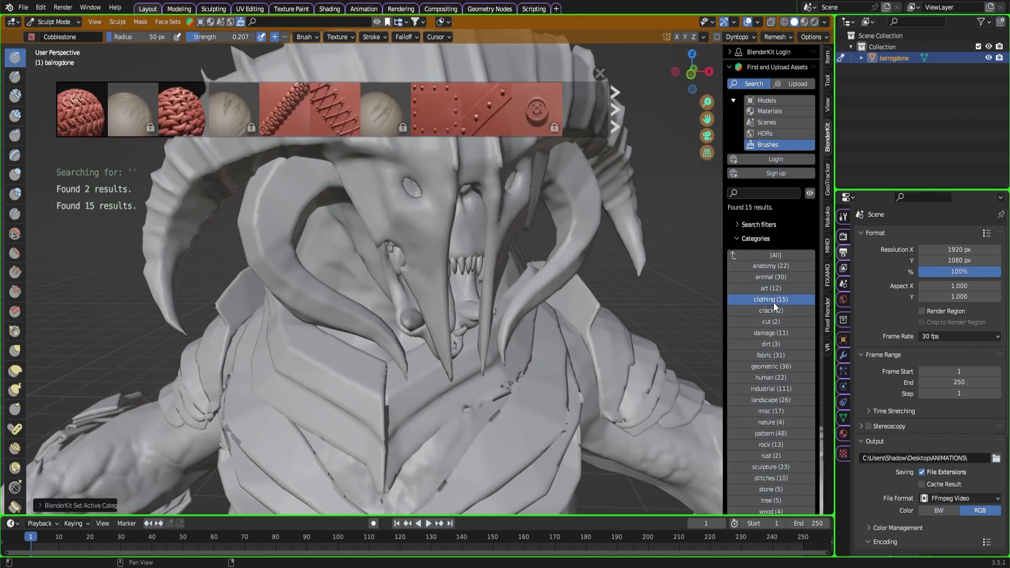
left_click(80, 109)
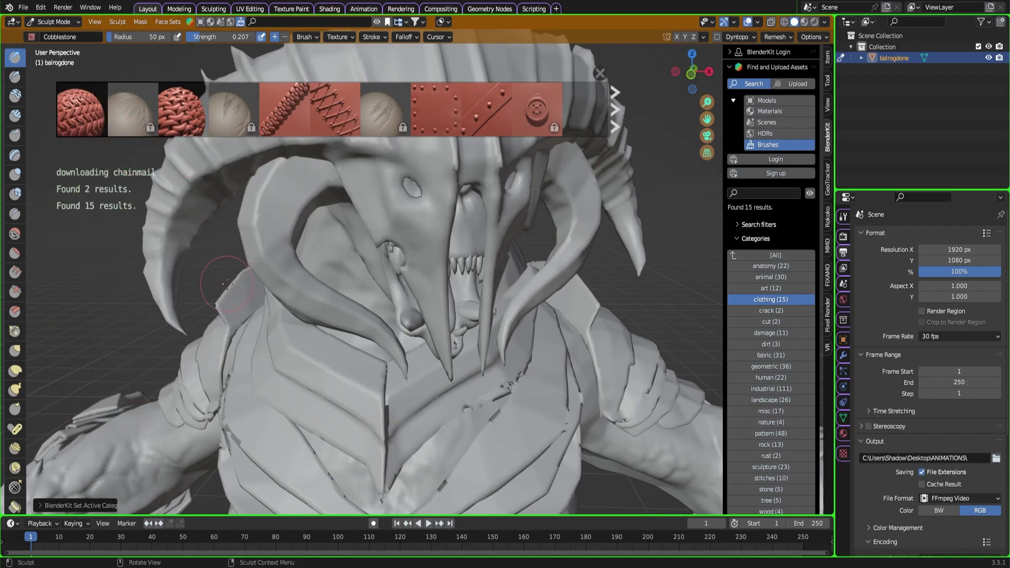
Lay a first chainmail stroke on the chest and raise brush strength to 0.415
mouse_move(227, 284)
middle_mouse_down("shift")
mouse_move(234, 235)
mouse_move(453, 316)
mouse_move(363, 402)
middle_mouse_up("shift")
left_click_drag(327, 424, 386, 376)
left_click_drag(440, 305, 463, 243)
left_click_drag(237, 37, 244, 37)
scroll(406, 311, "down", 2)
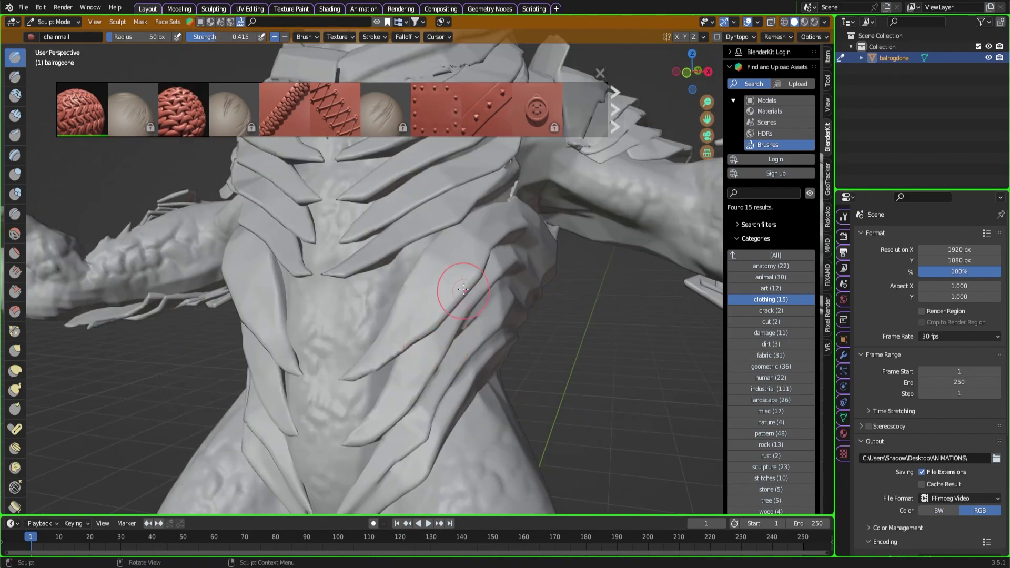
Sweep chainmail texture down-left and back up across the chest
mouse_move(462, 282)
left_mouse_down()
mouse_move(469, 238)
mouse_move(450, 272)
left_mouse_up()
left_click_drag(465, 226, 391, 341)
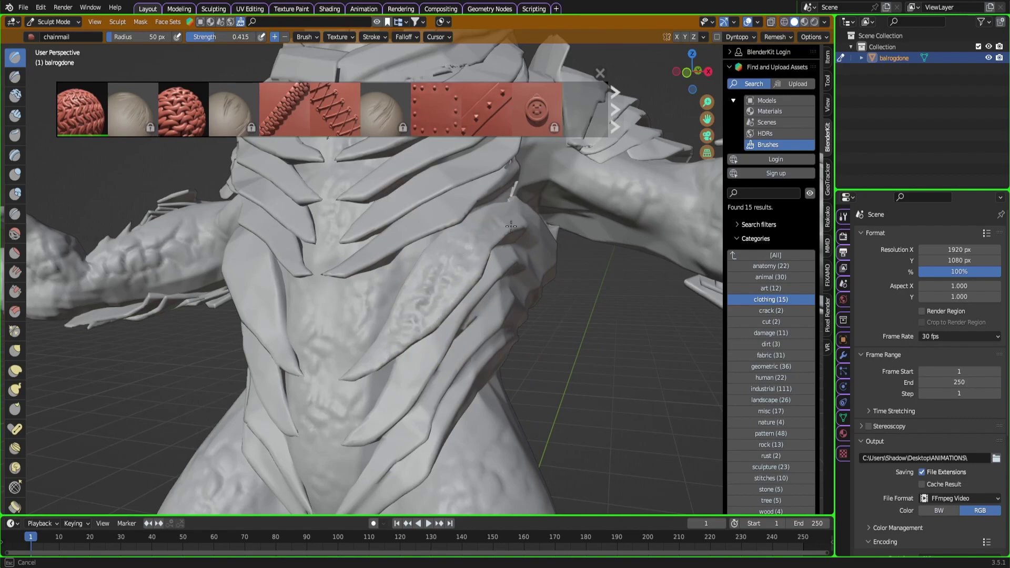
mouse_move(386, 368)
left_mouse_down()
mouse_move(413, 434)
mouse_move(455, 361)
left_mouse_up()
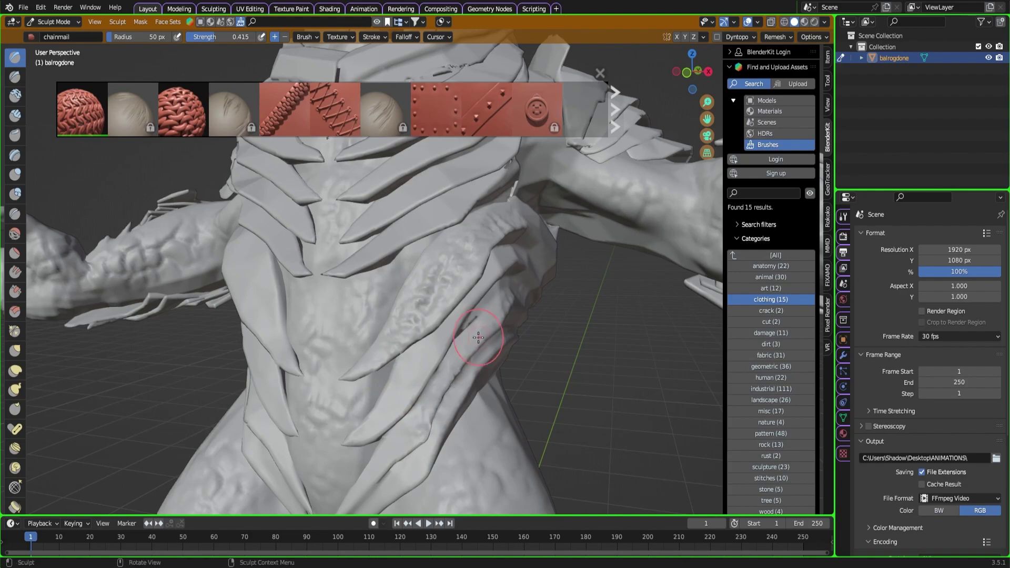
scroll(478, 338, "down", 3)
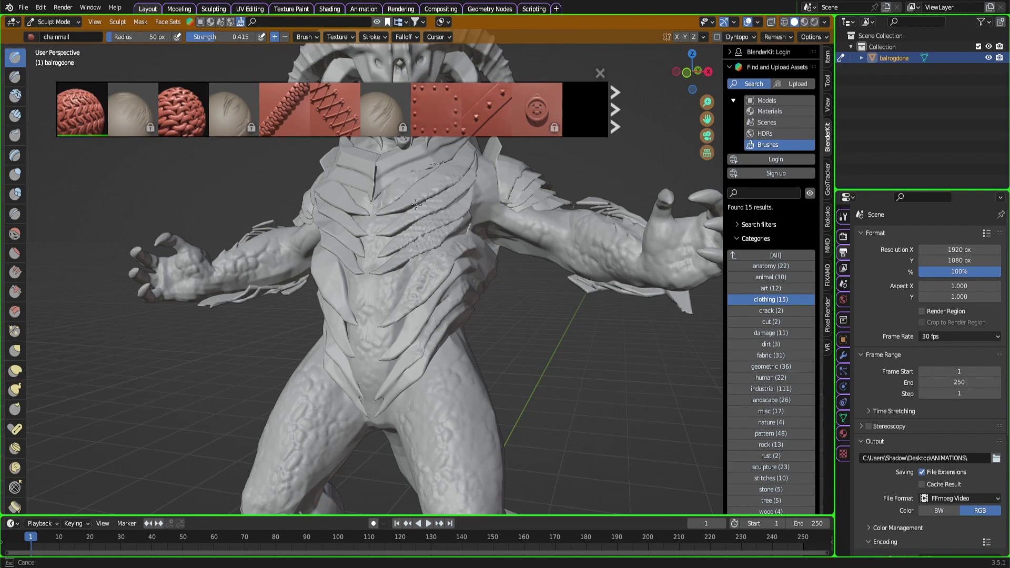
scroll(392, 263, "down", 4)
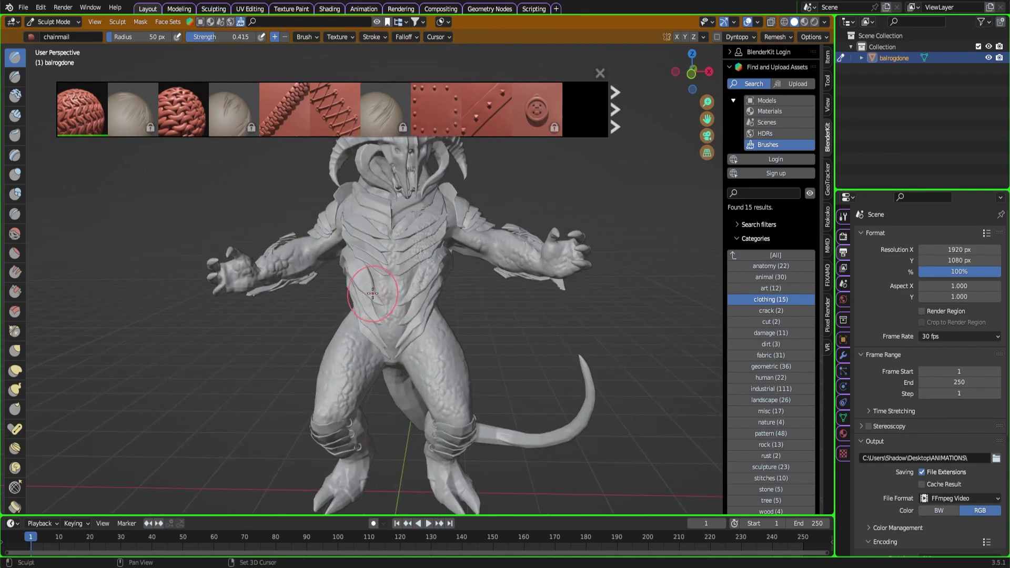
scroll(389, 301, "up", 2)
scroll(389, 301, "up", 2)
Work more chainmail strokes down and up the central chest
left_click_drag(374, 274, 380, 251)
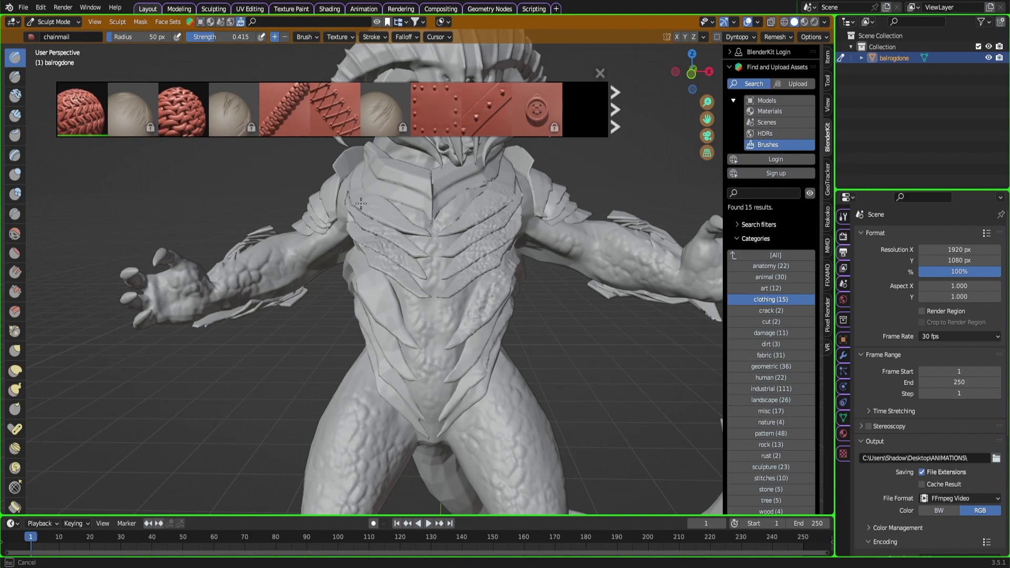
mouse_move(368, 200)
left_mouse_down()
mouse_move(368, 343)
mouse_move(383, 356)
mouse_move(381, 300)
mouse_move(359, 274)
left_mouse_up()
scroll(376, 286, "down", 5)
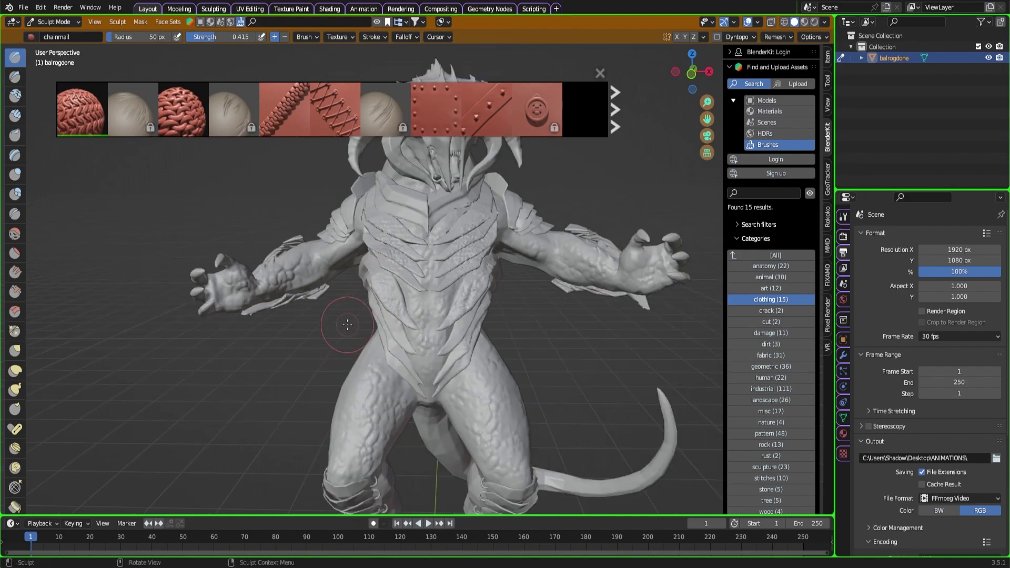
scroll(376, 286, "up", 5)
scroll(379, 289, "up", 5, "shift")
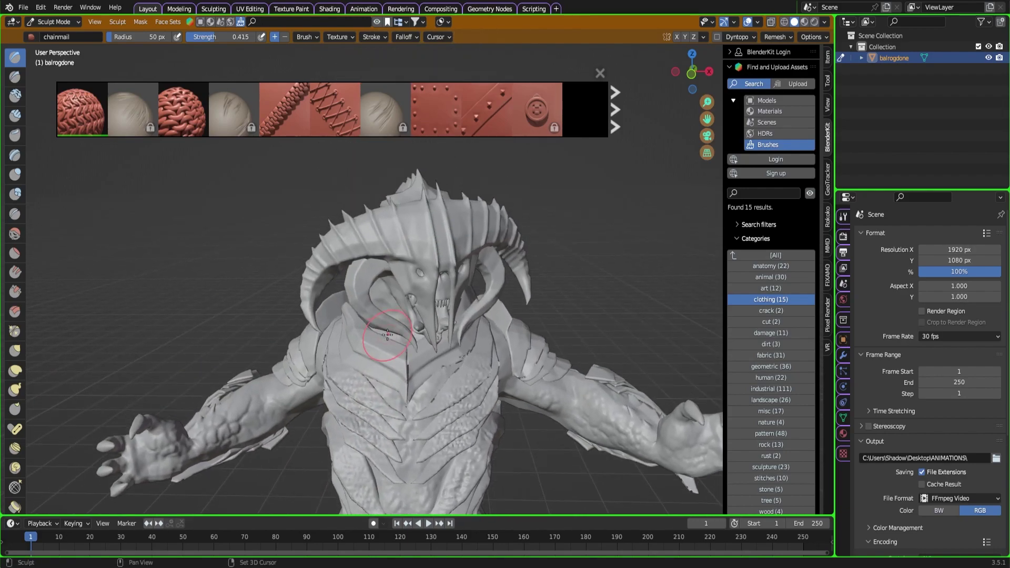
scroll(388, 299, "up", 3)
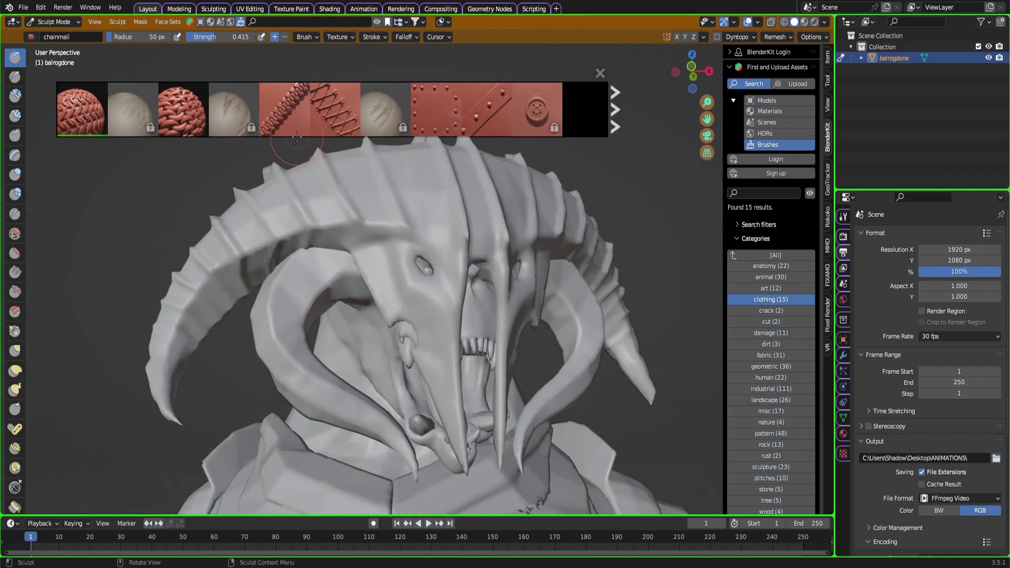
Download the Punk belt with horns brush and sculpt a belt strip down the left horn
mouse_move(455, 117)
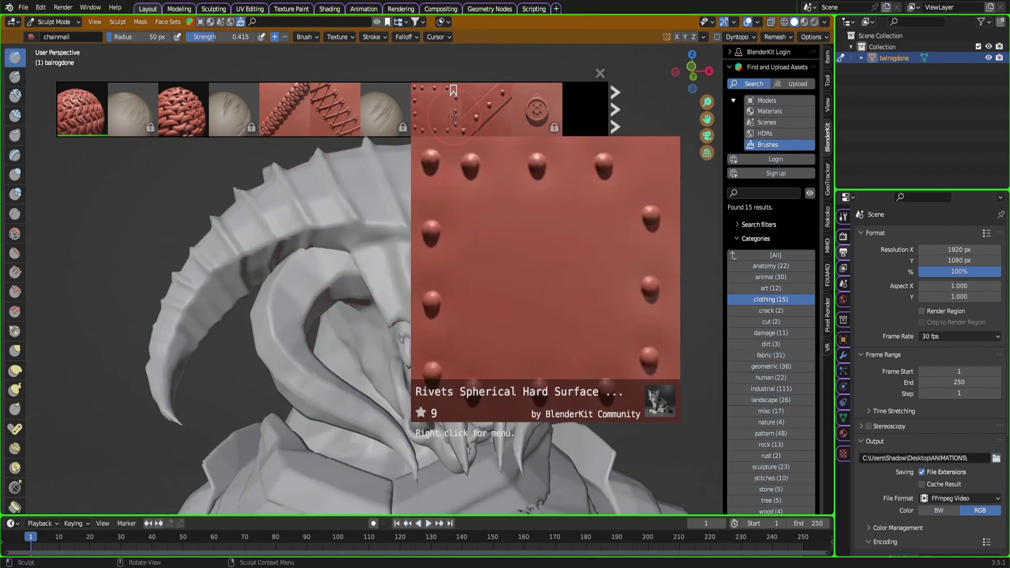
left_click(484, 111)
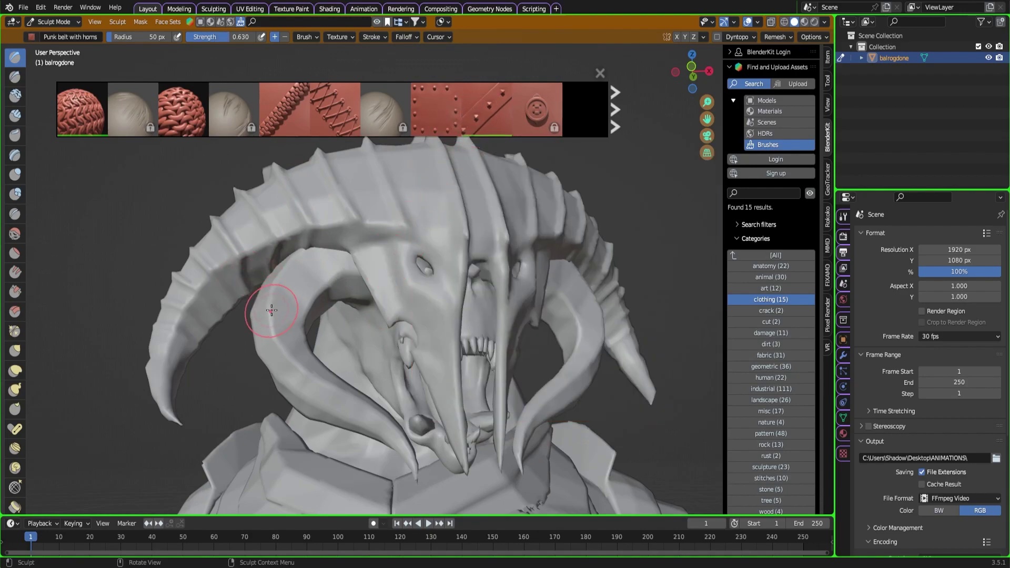
mouse_move(275, 306)
left_mouse_down()
mouse_move(312, 379)
mouse_move(376, 423)
mouse_move(405, 463)
left_mouse_up()
scroll(393, 455, "down", 3)
scroll(393, 455, "down", 3)
Close the brush asset strip and frame a frontal view of the face and chest
middle_click_drag(372, 485, 591, 102)
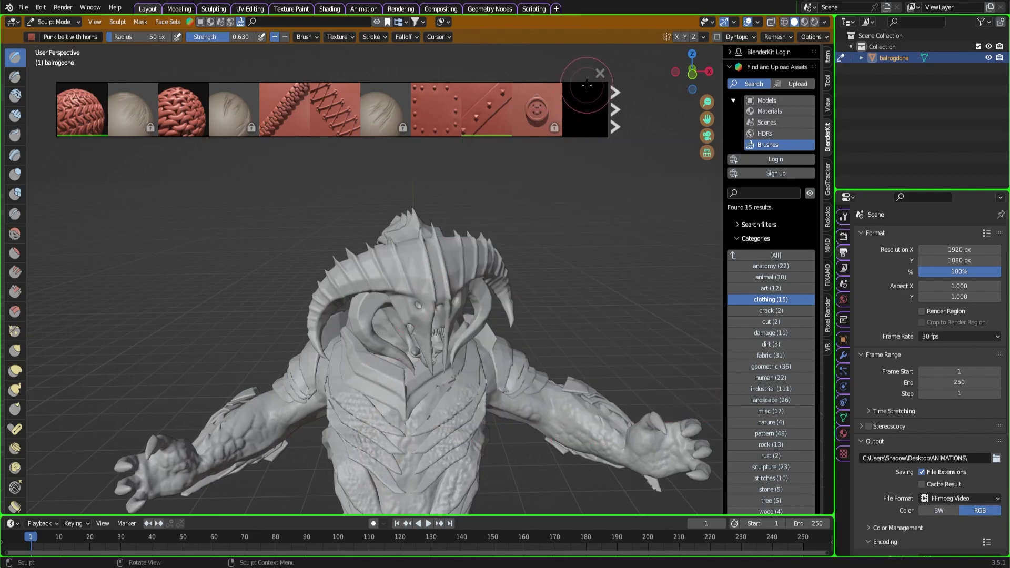
left_click(600, 73)
middle_click_drag(505, 205, 425, 329)
scroll(425, 329, "up", 3)
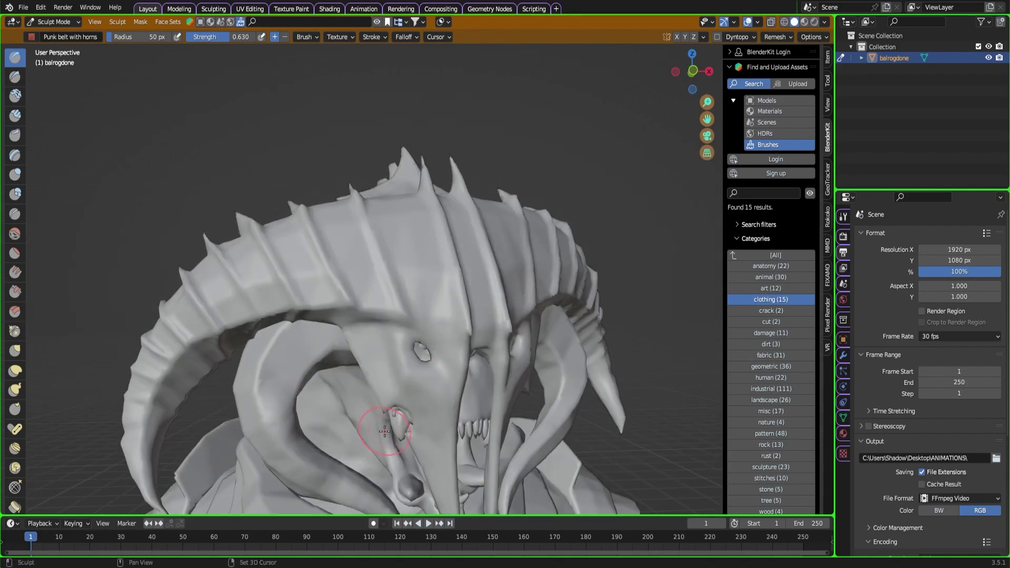
middle_click_drag(387, 418, 427, 331)
scroll(402, 325, "down", 2)
scroll(402, 325, "down", 5)
Hide the BlenderKit sidebar with the N key to clear the viewport
key("n")
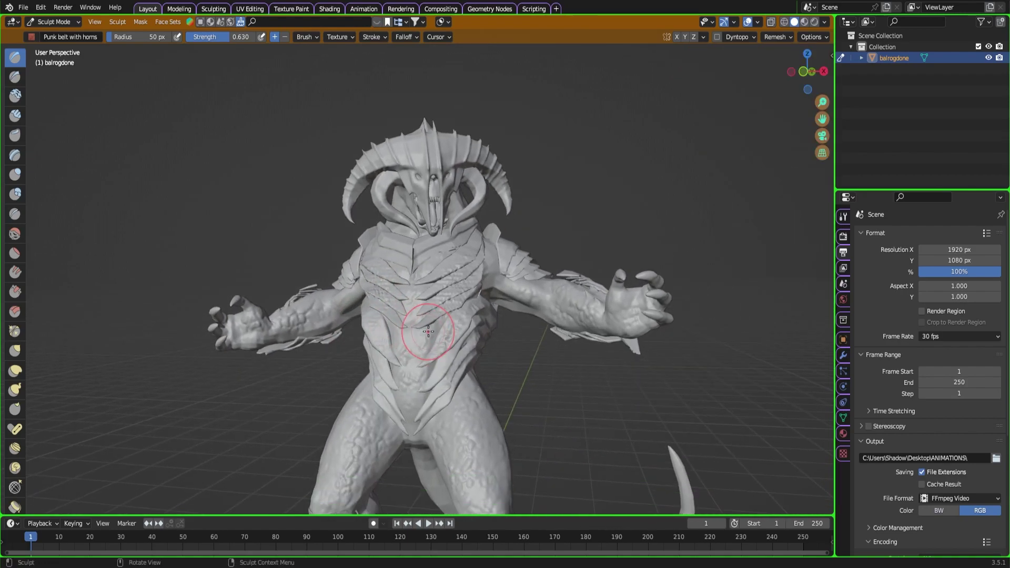